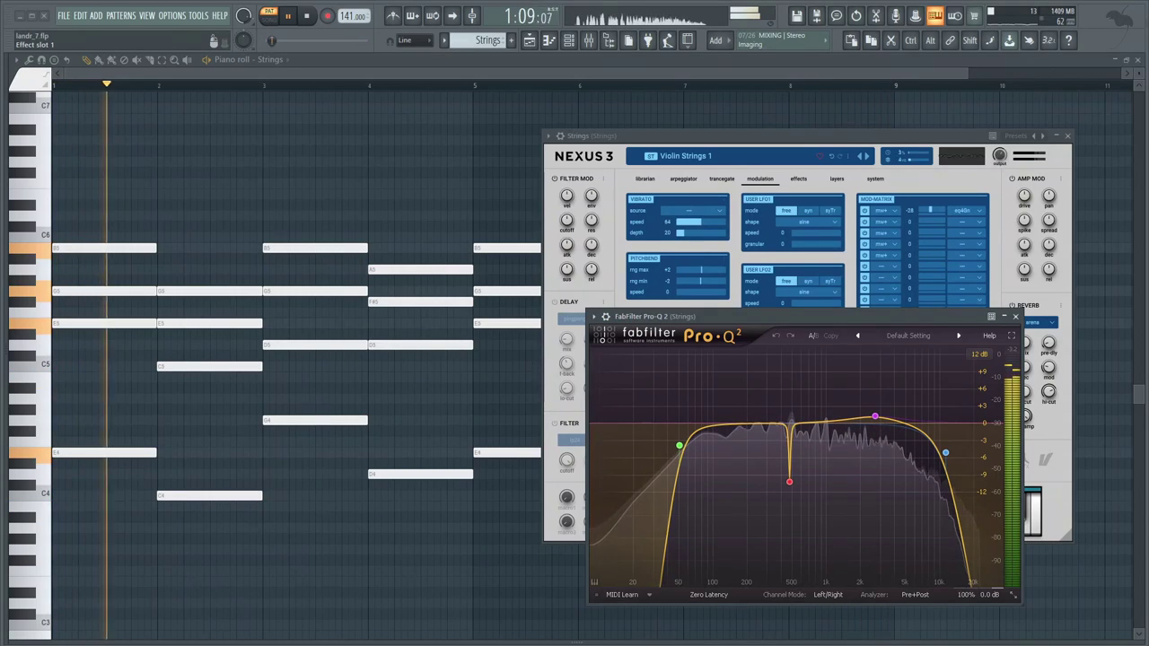
Close the FabFilter Saturn and Pro-Q 2 effect windows of the Guitar Muted channel.
key("space")
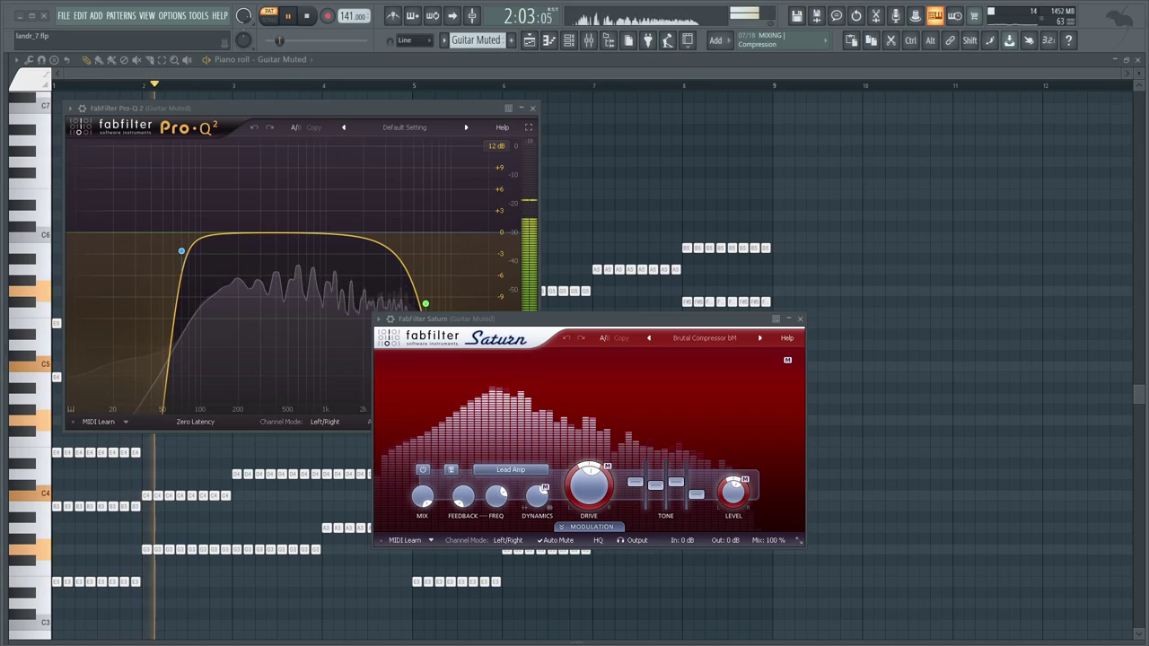
left_click_drag(529, 323, 630, 363)
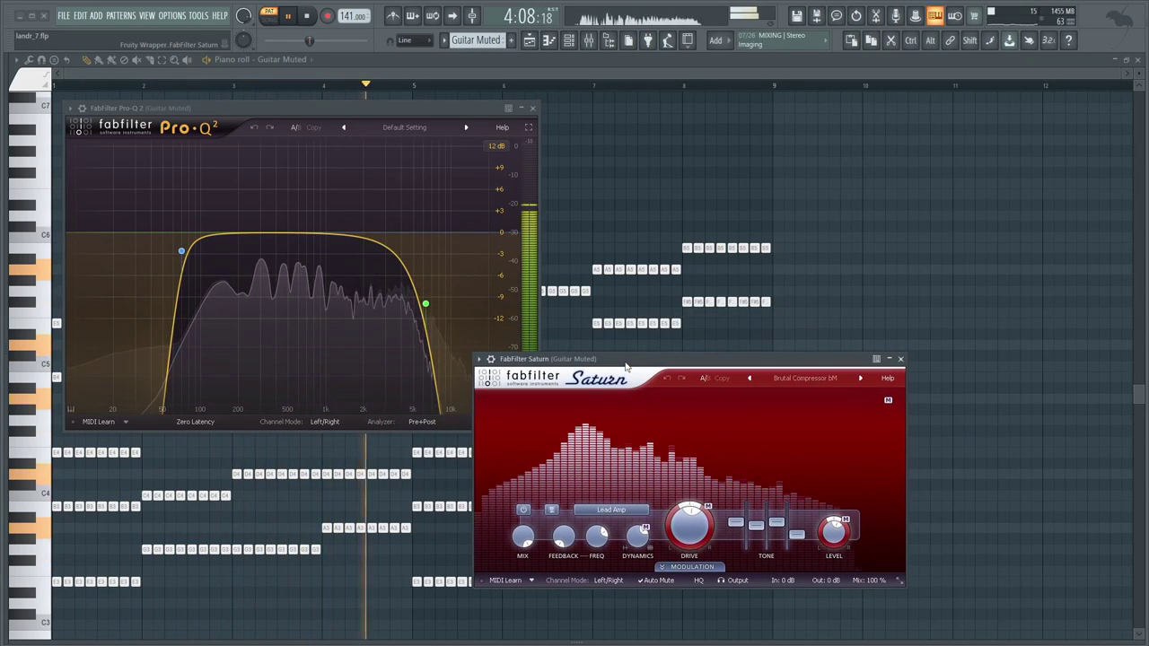
left_click(901, 359)
left_click(533, 109)
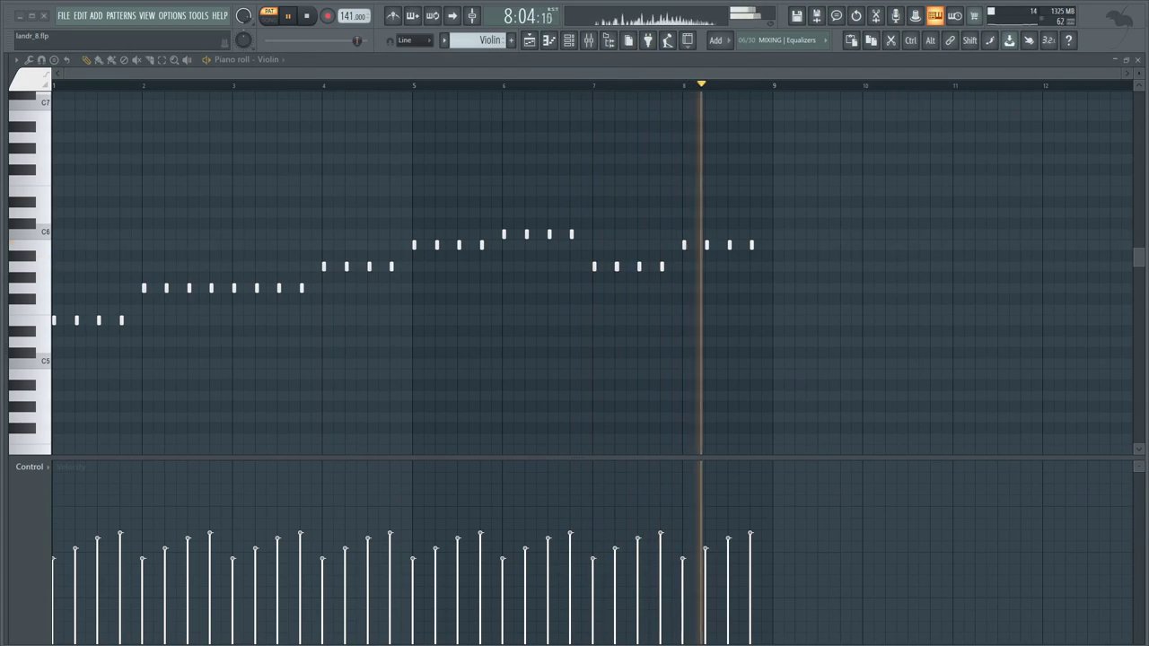
Paste a softer repeat note right after each existing note in the Violin pattern.
key("ctrl+v")
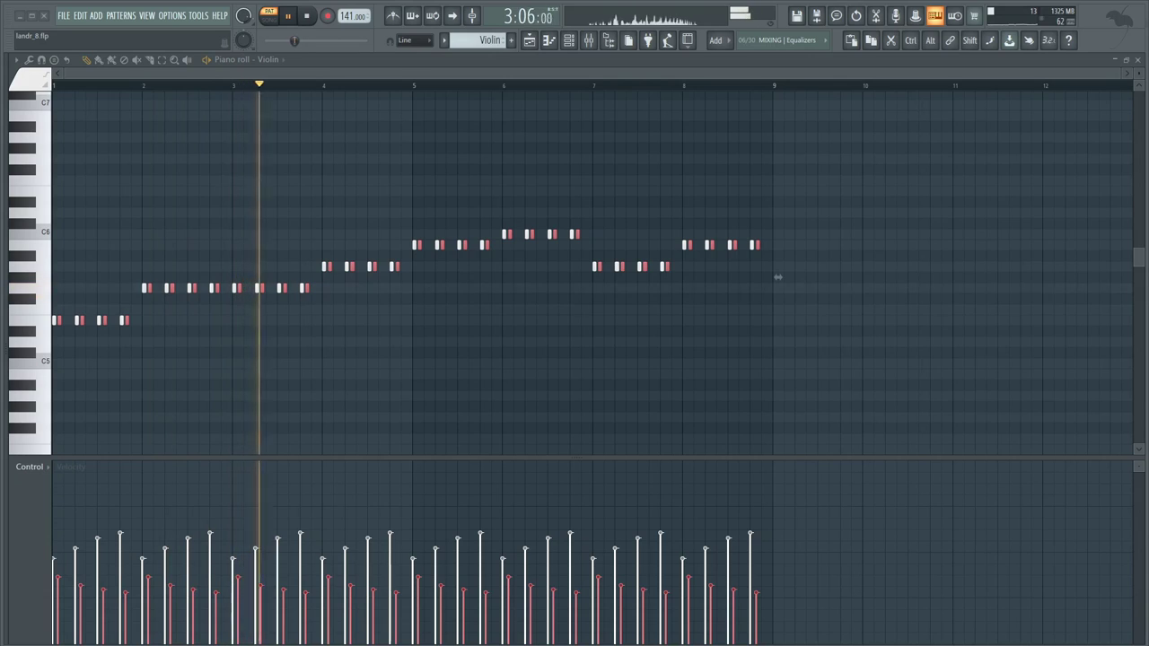
key("space")
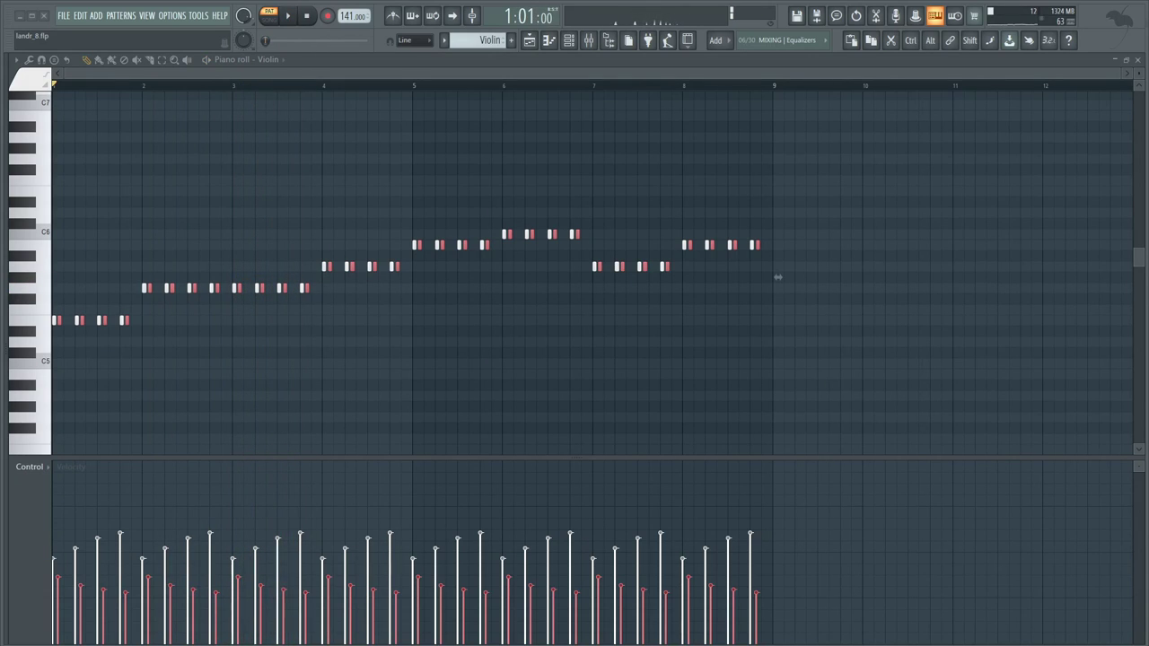
left_click_drag(778, 277, 782, 331)
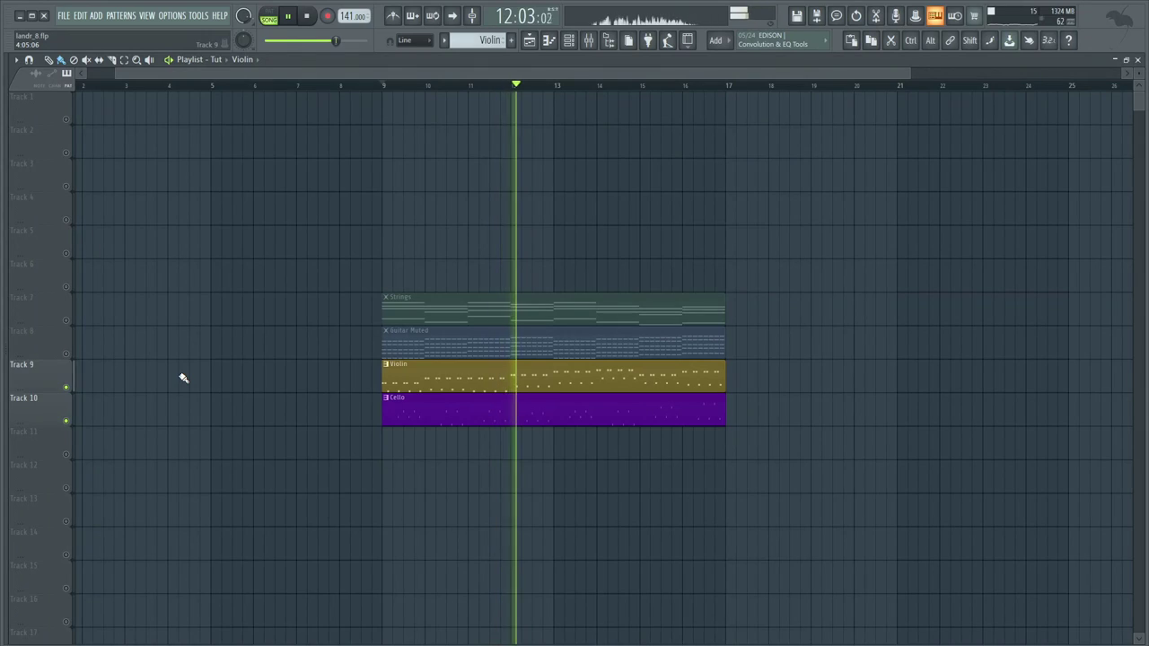
Unmute the Strings and Guitar Muted tracks and play them together with the Violin and Cello.
key("space")
left_click(68, 321)
key("space")
left_click(74, 356)
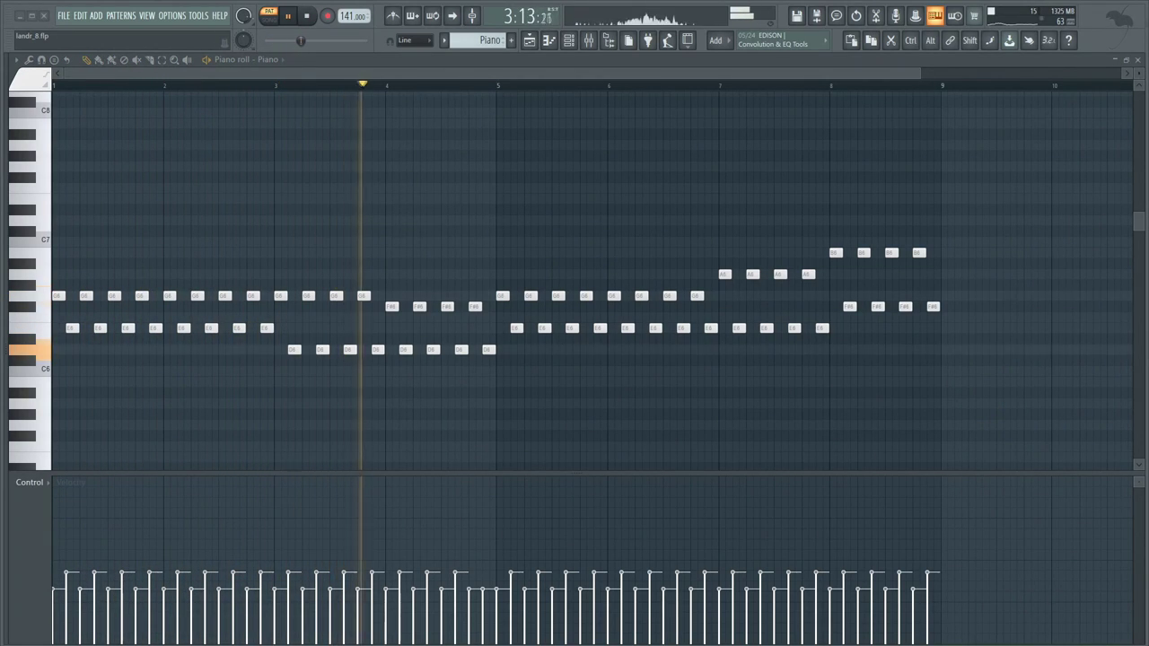
key("space")
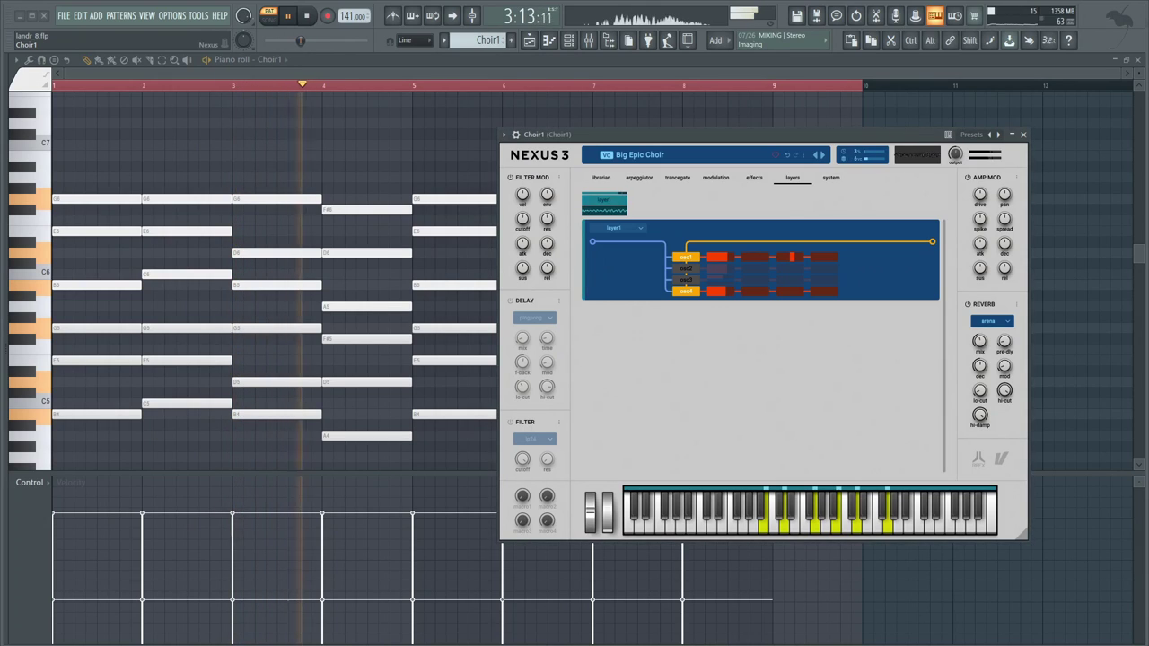
key("Escape")
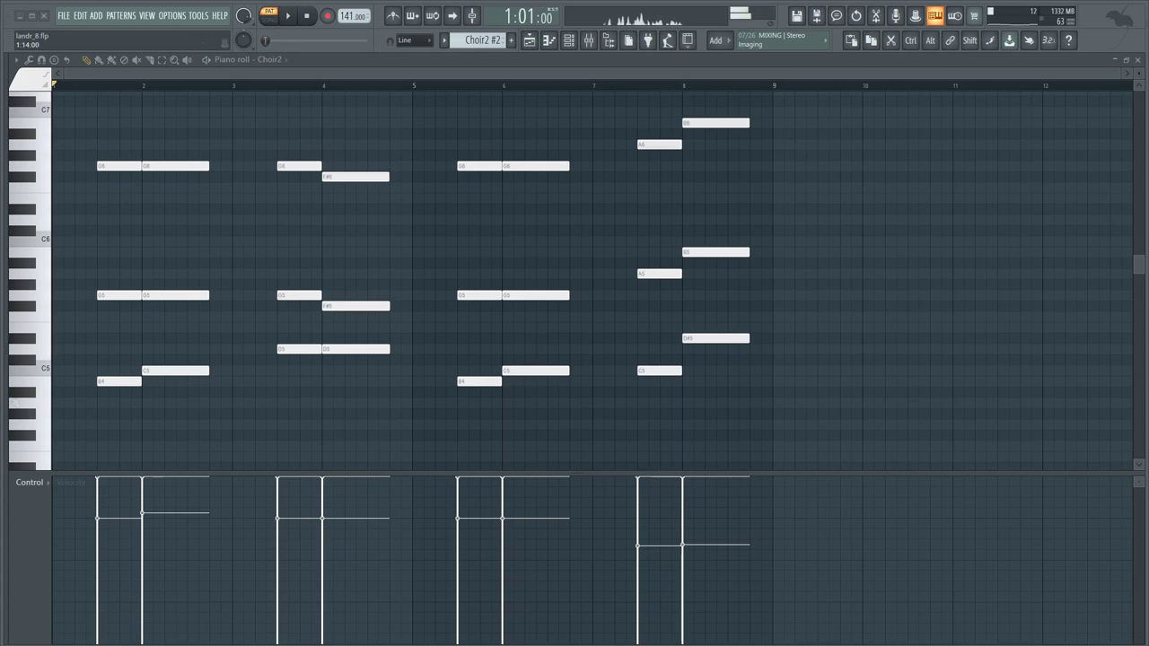
Show the channel volume of the Choir2 pattern and draw a ramp rising from about 60% to full under the first chord pair.
left_click(47, 484)
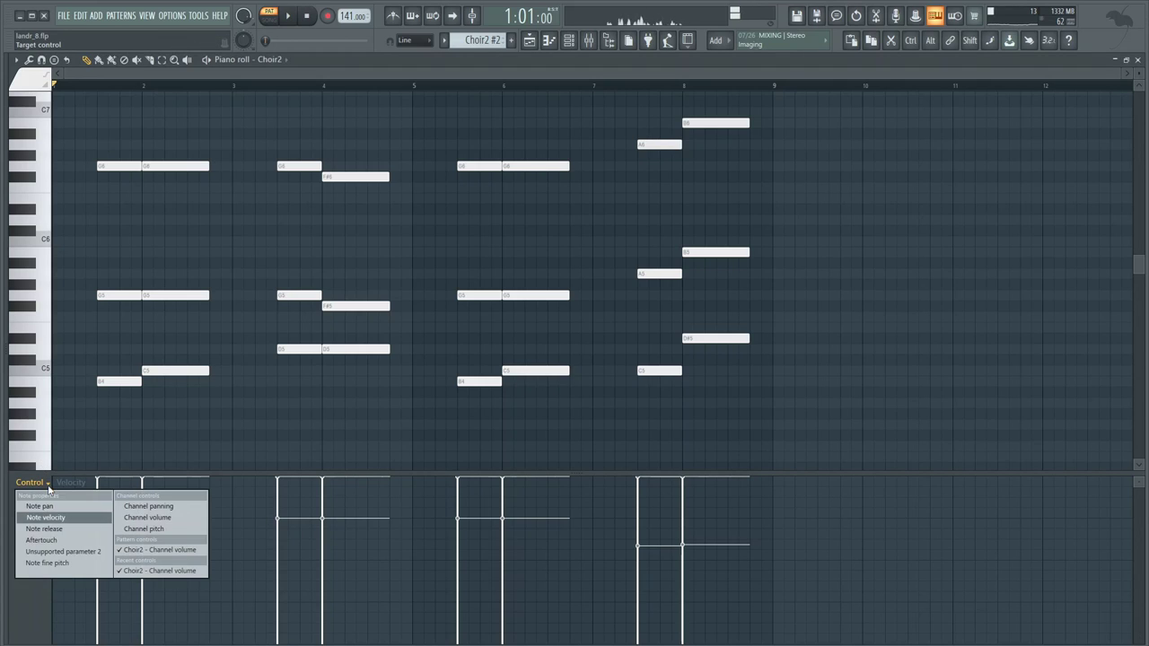
left_click(130, 518)
scroll(75, 527, "up", 5, "ctrl")
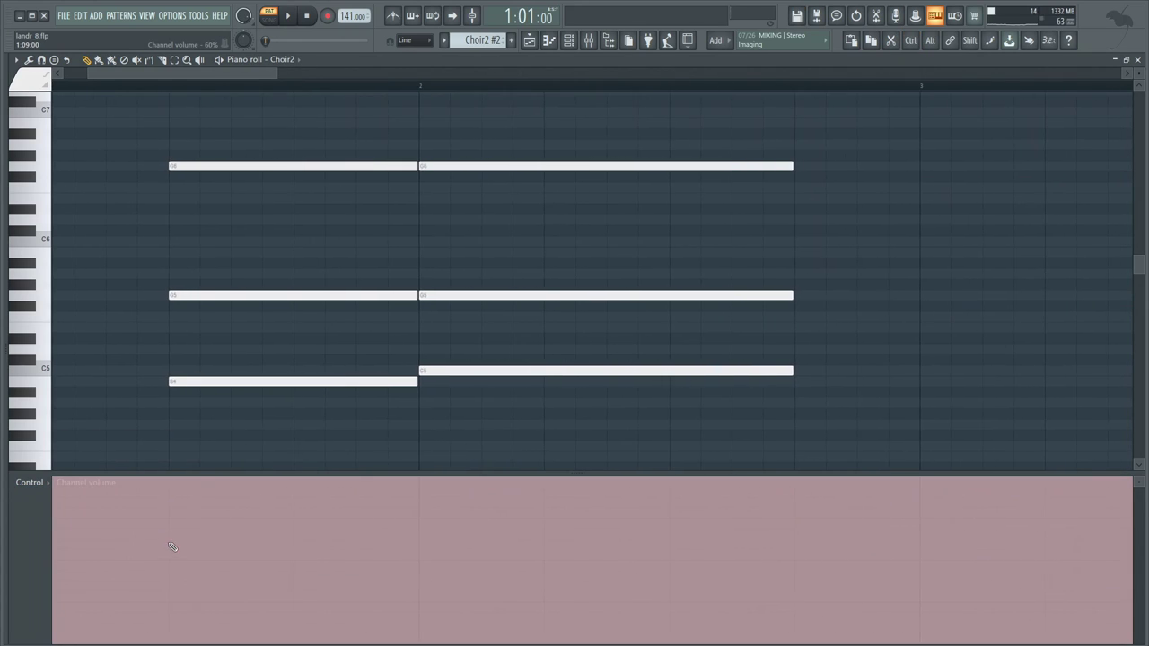
left_click_drag(173, 554, 790, 475)
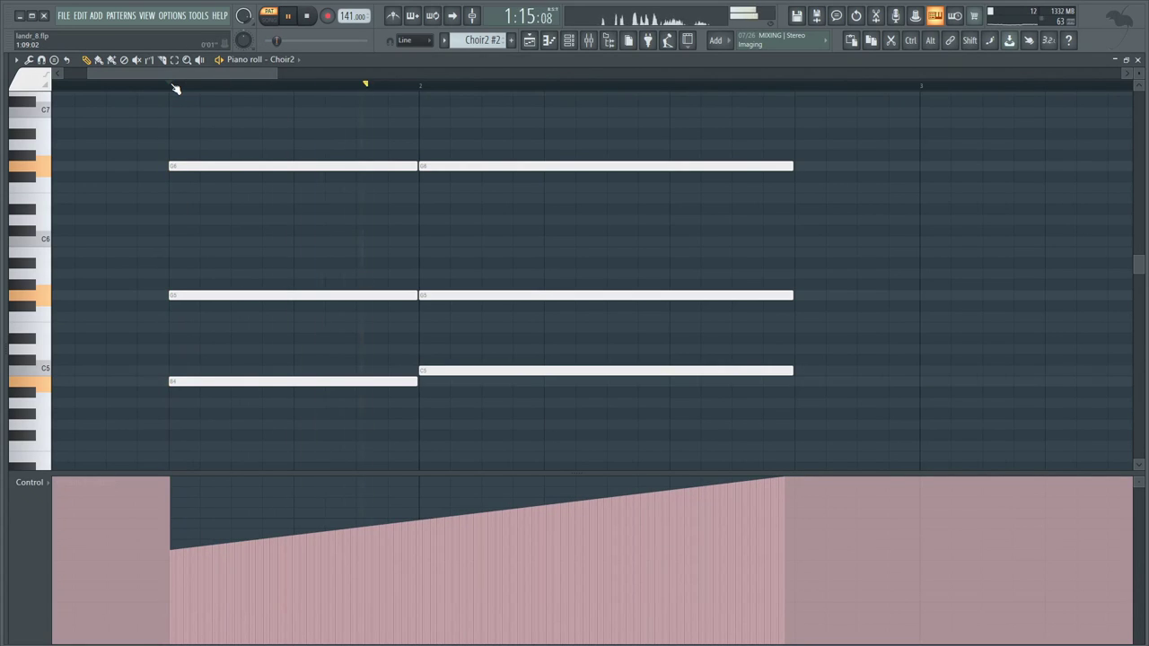
Draw matching rising channel volume ramps under the remaining Choir2 chord pairs, starting the last one at about 61%.
scroll(275, 236, "right", 8)
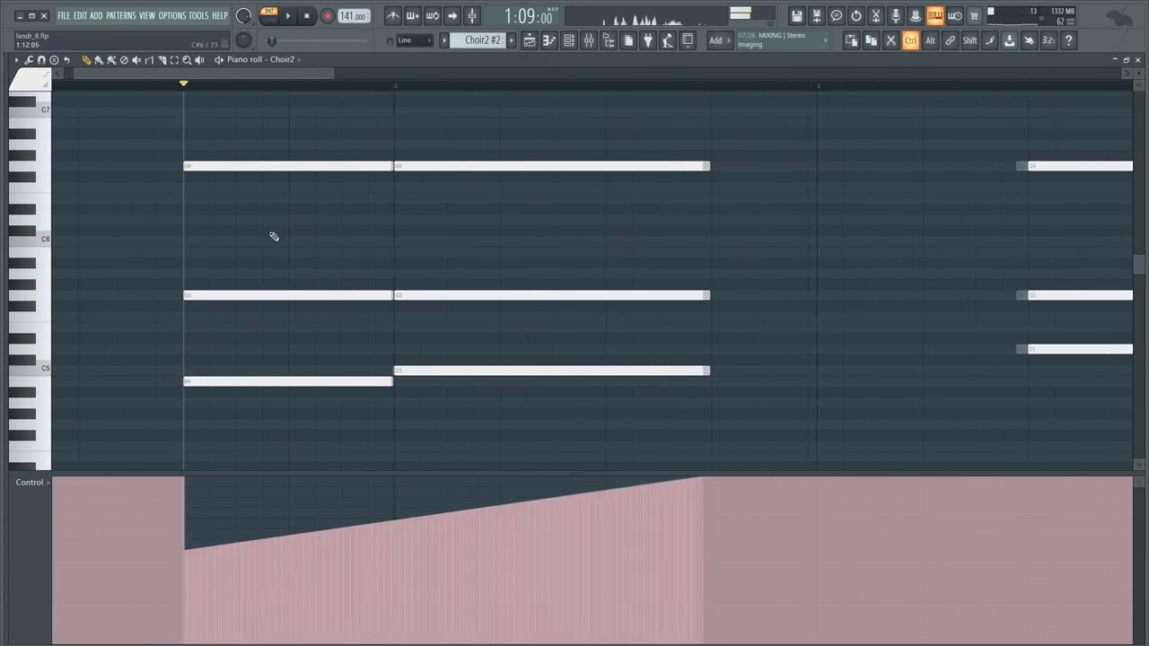
mouse_move(326, 539)
left_mouse_down()
mouse_move(1133, 499)
mouse_move(340, 481)
left_mouse_up()
scroll(1028, 456, "up", 2)
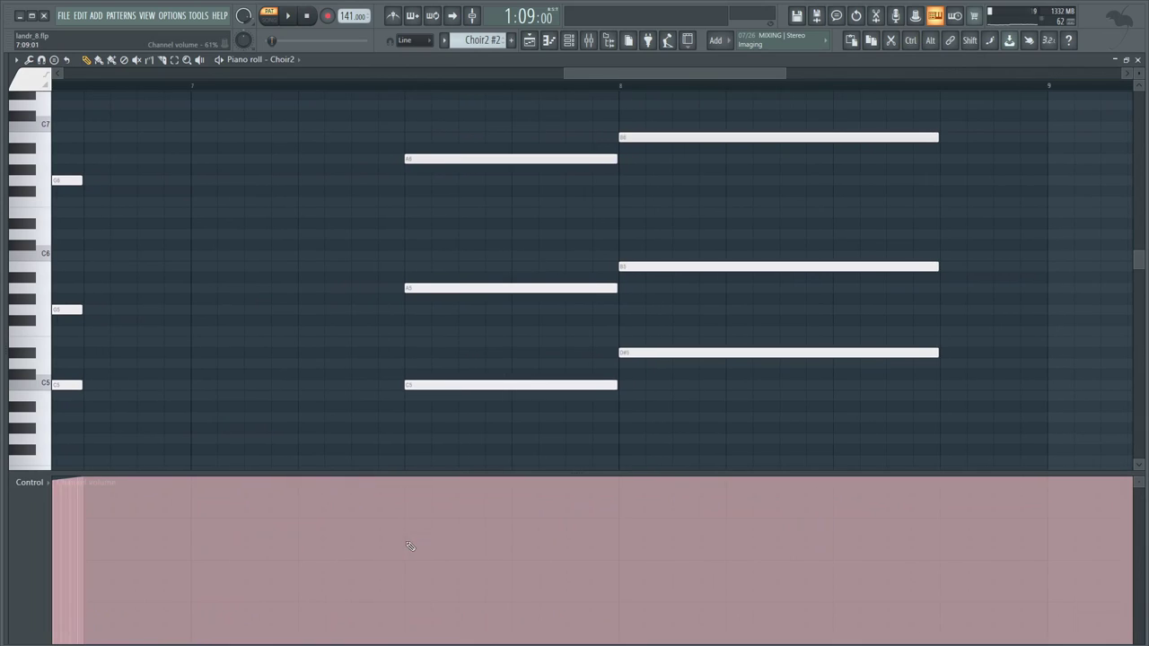
left_click_drag(404, 543, 936, 464)
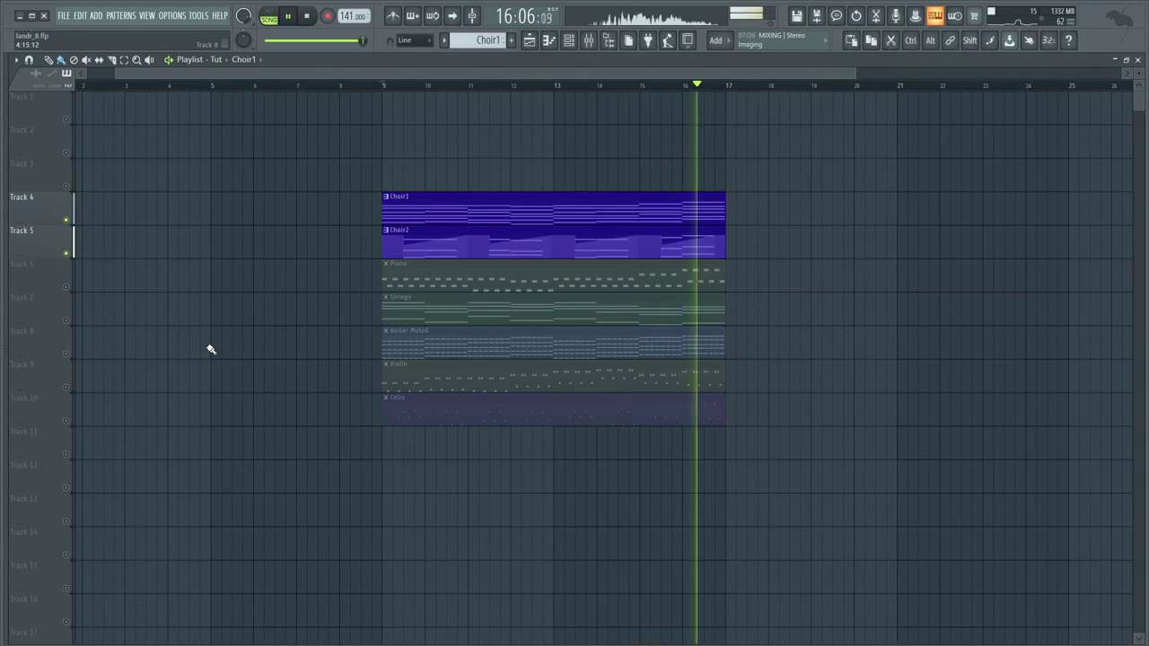
Unmute the Piano, Strings, Guitar Muted, Violin and Cello tracks and play them along with both choirs.
key("space")
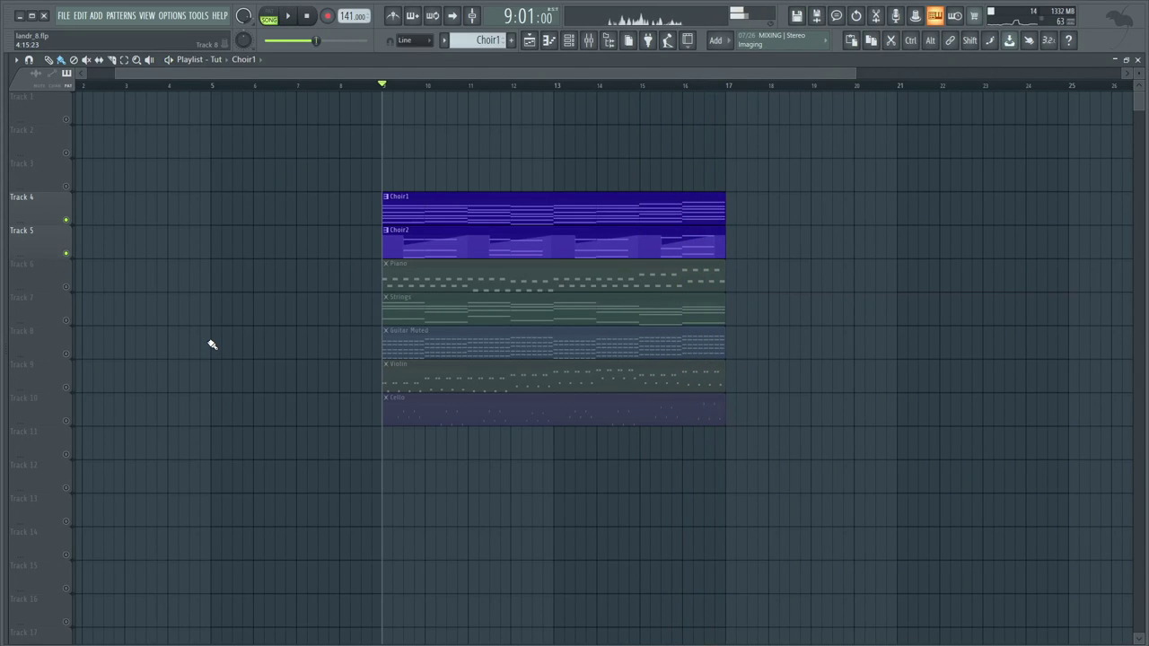
left_click(68, 287)
key("space")
left_click(68, 321)
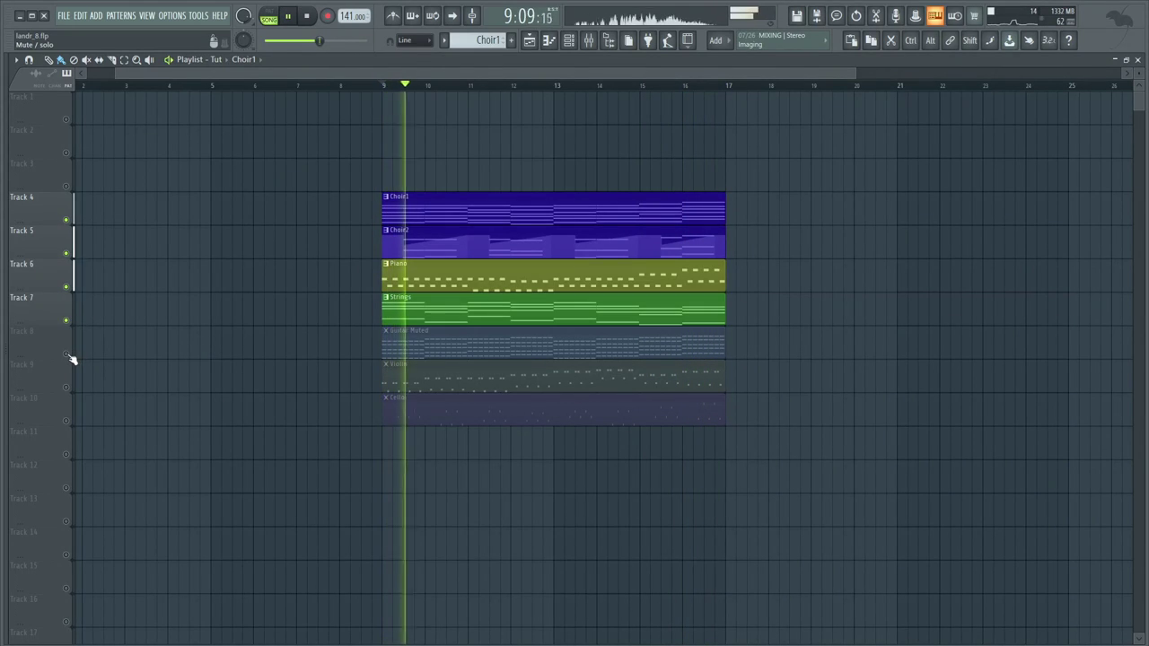
left_click(68, 353)
left_click(68, 387)
left_click(69, 420)
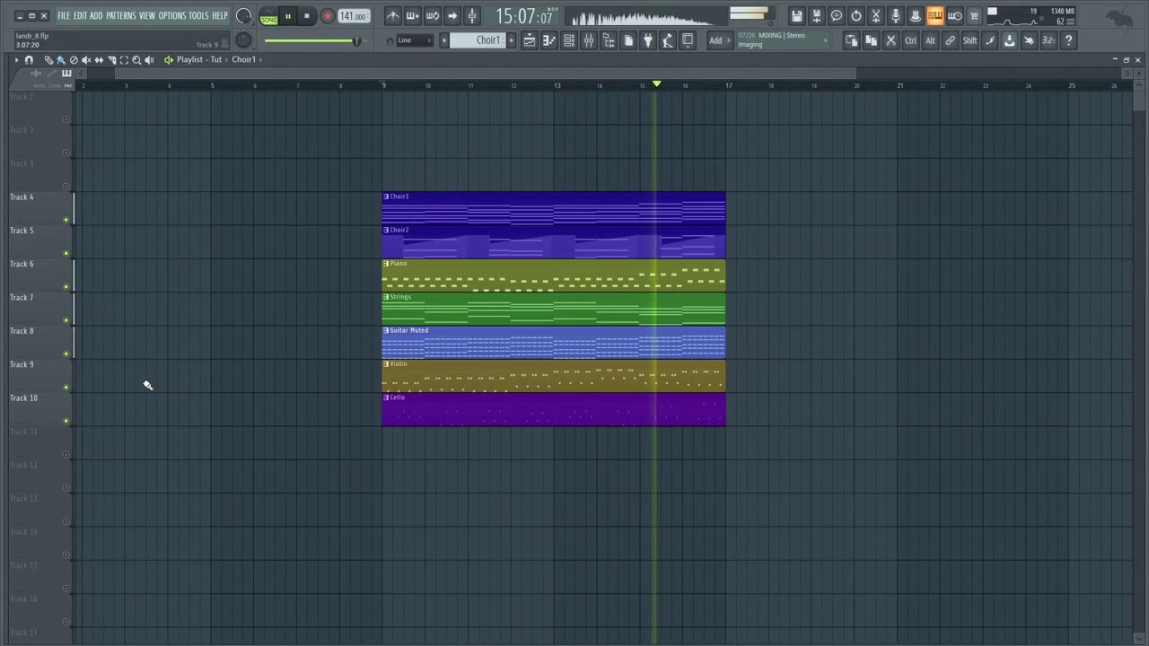
key("space")
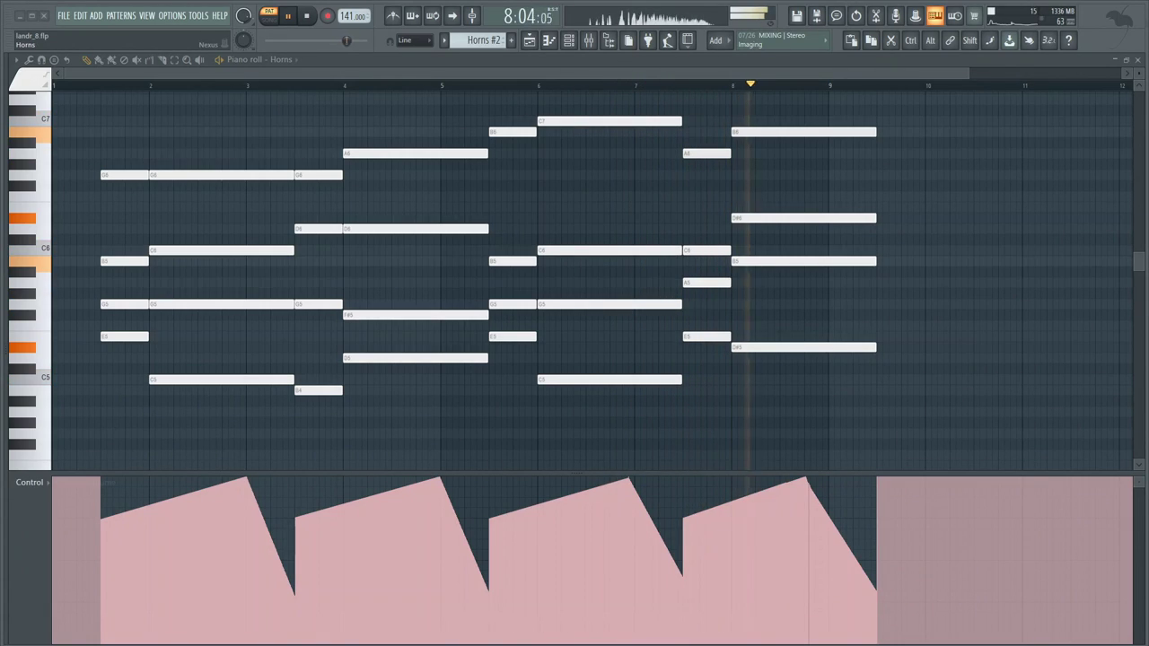
key("space")
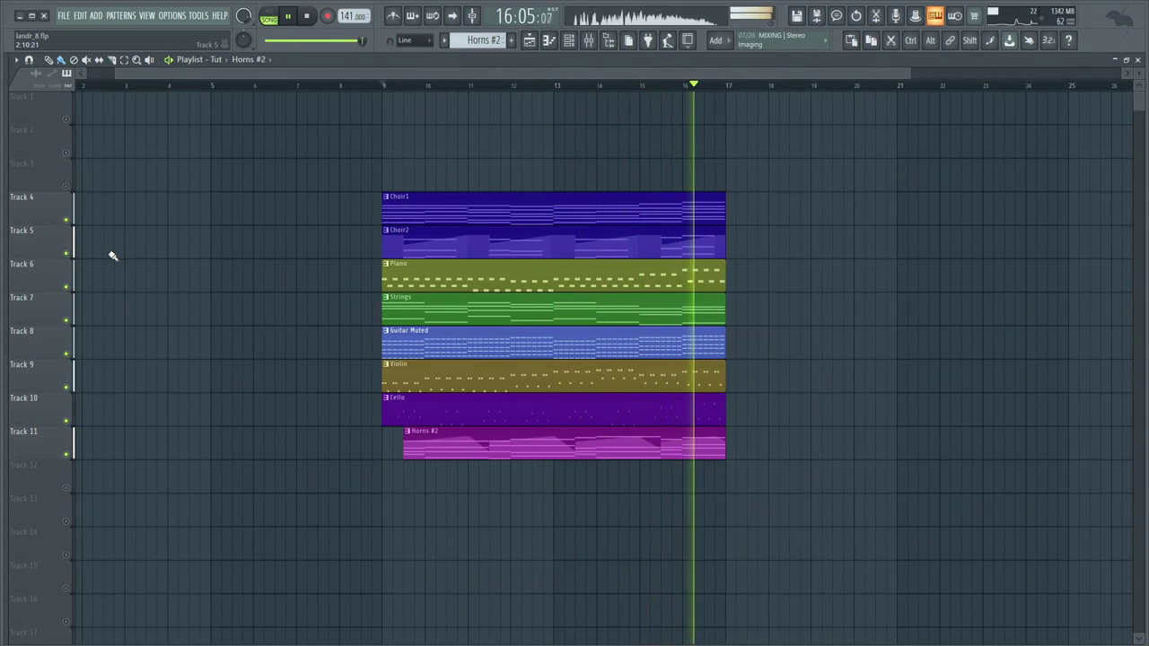
key("space")
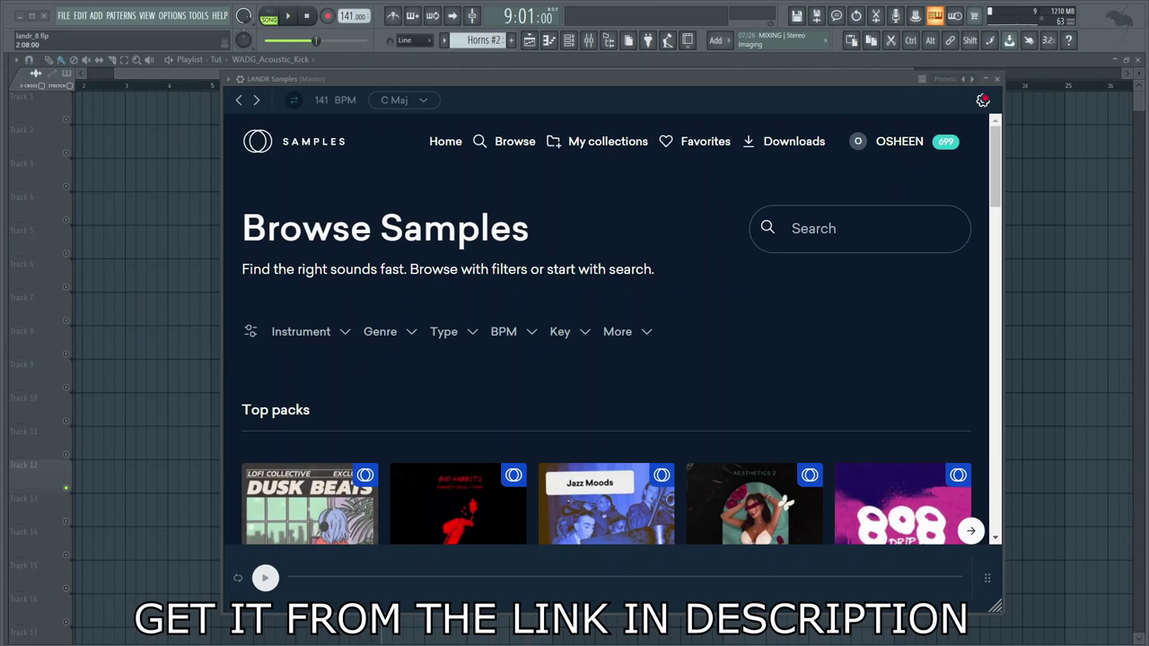
Search the LANDR sample library for "acoustic kick".
left_click(860, 228)
type("acoustic kick")
key("Return")
Preview the acoustic kick samples, add BEEFE_Acoustic_Kick2 to the playlist and close the sample browser.
left_click(320, 376)
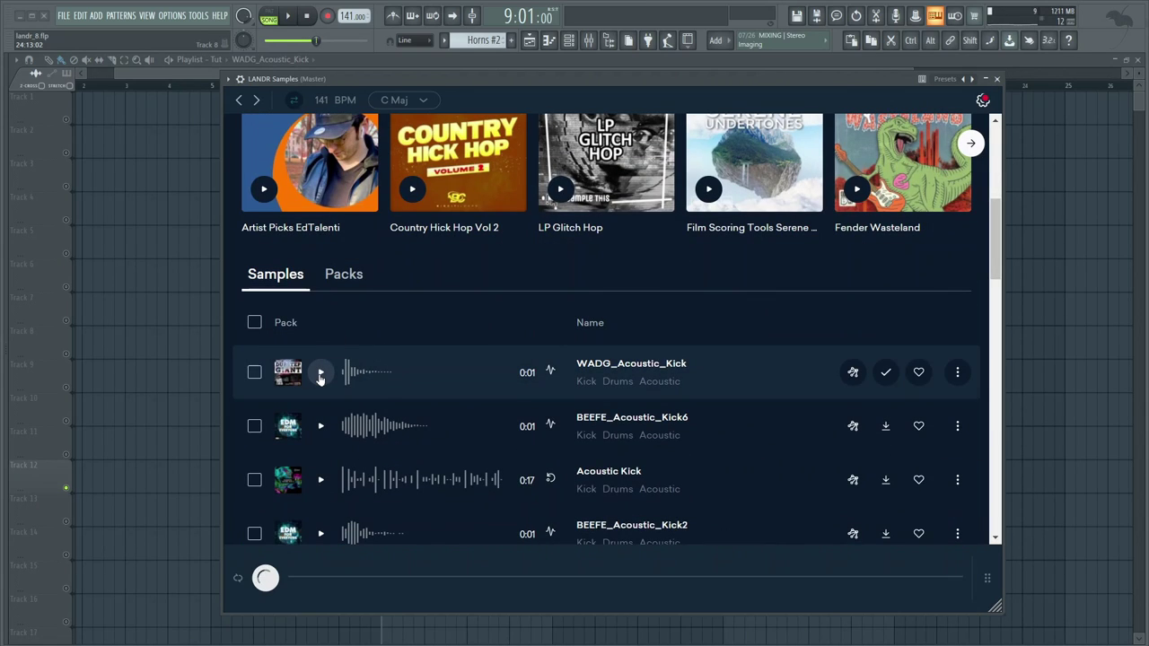
scroll(320, 368, "down", 1)
left_click(321, 362)
scroll(359, 350, "down", 2)
left_click(380, 341)
scroll(519, 332, "down", 1)
scroll(479, 340, "up", 3)
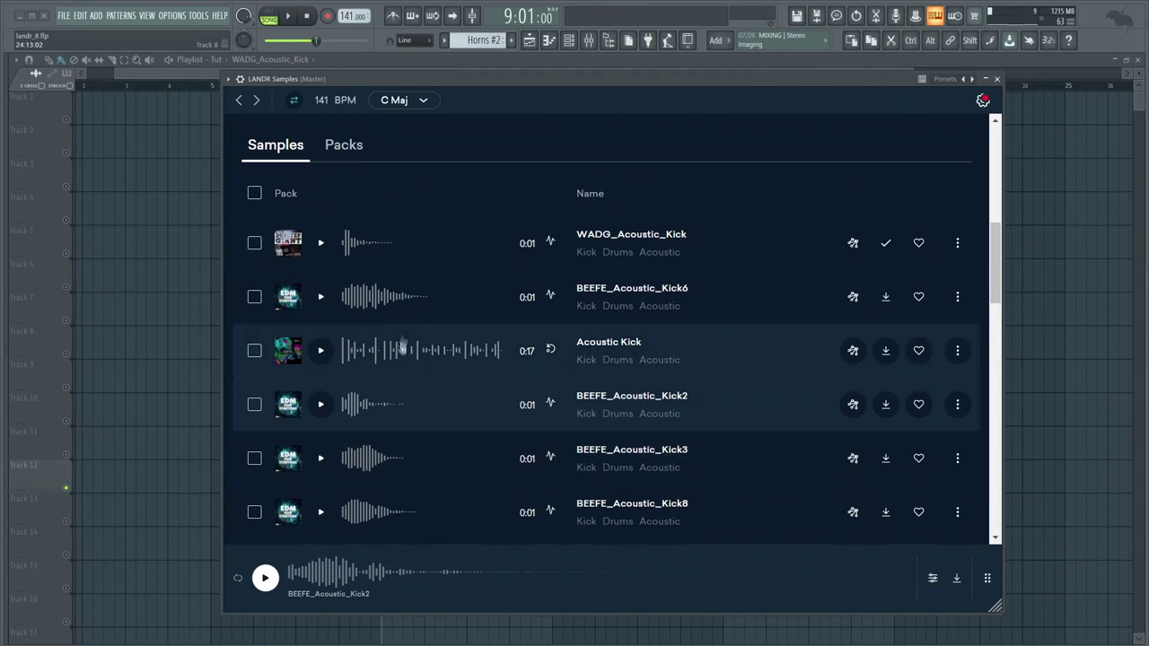
left_click_drag(428, 577, 143, 422)
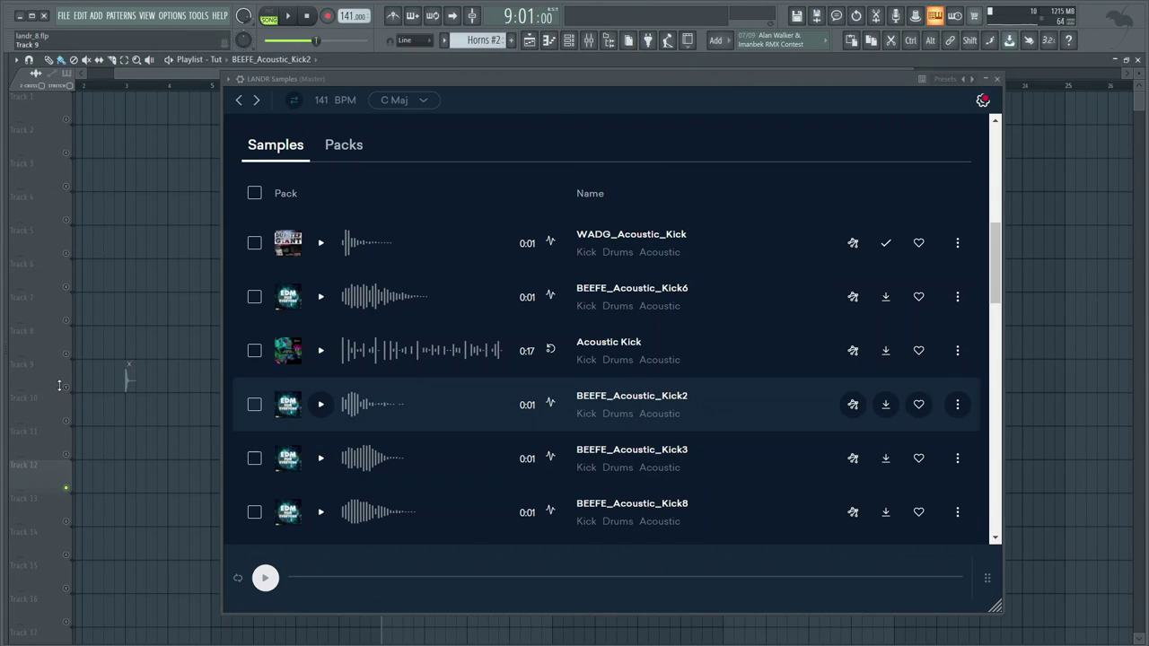
left_click(998, 81)
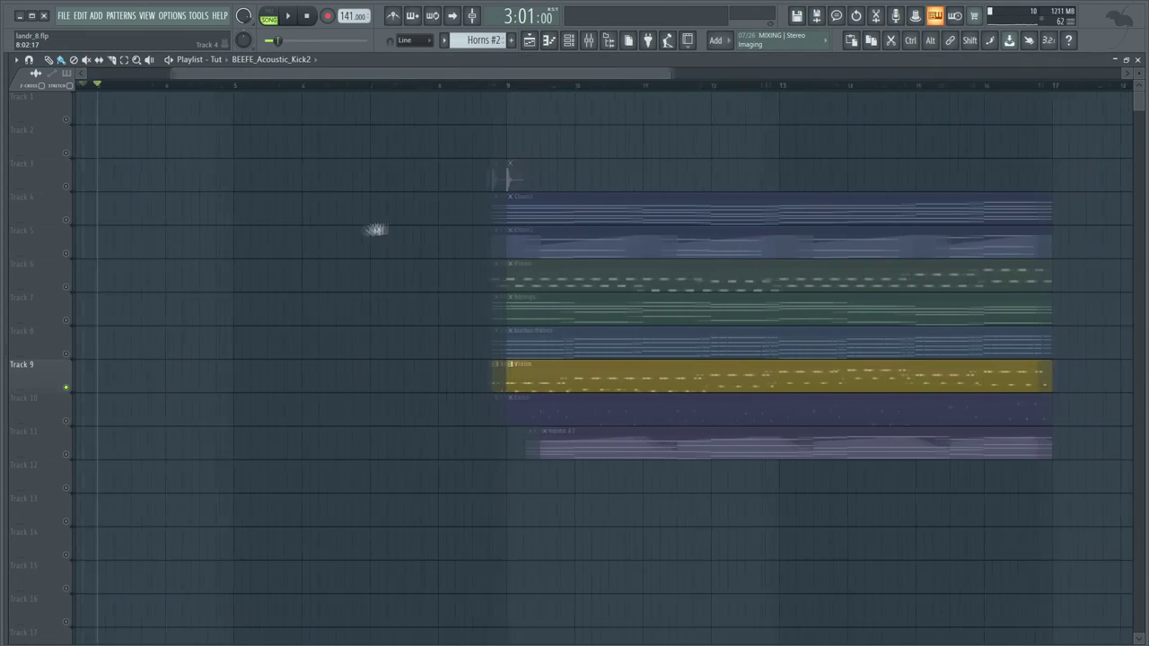
Unmute tracks 4 through 11 and play the whole arrangement with the kick.
left_click_drag(69, 225, 68, 453)
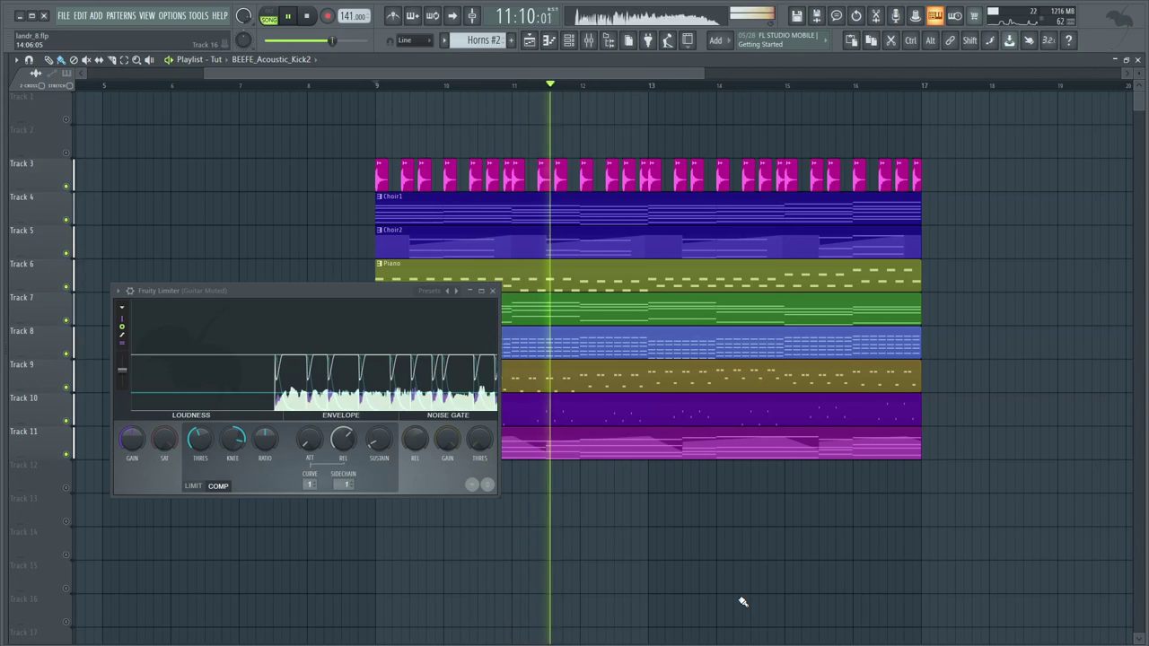
key("space")
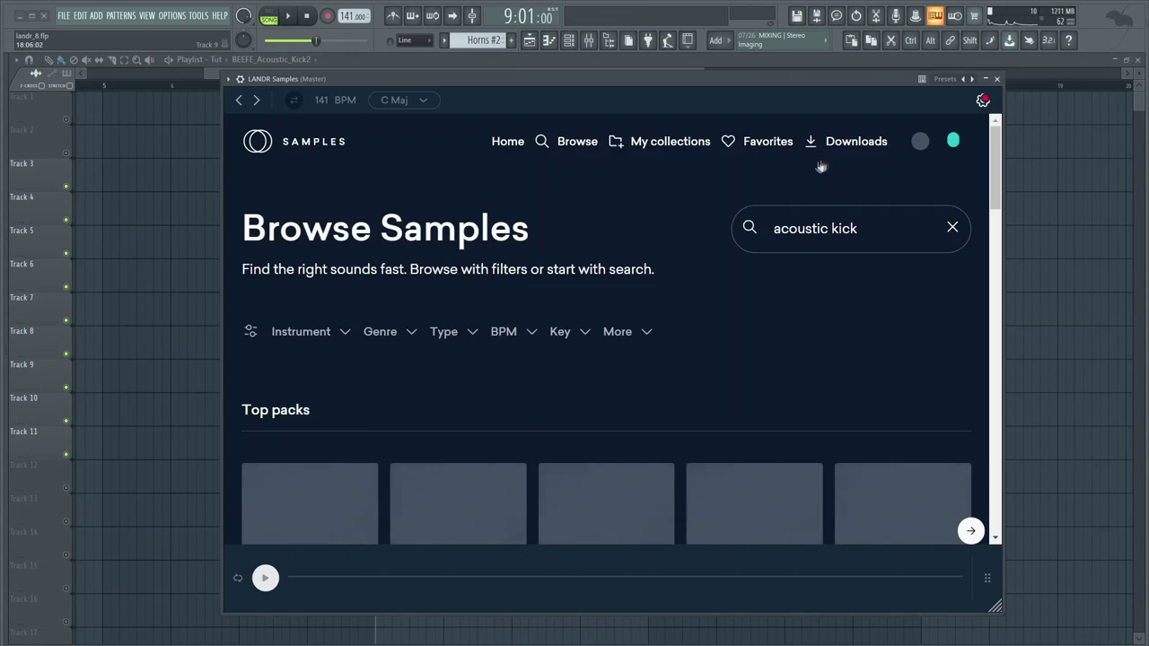
Find FL_SE2_138_Cinematic Drums 08 among the downloaded samples and preview it.
left_click(822, 144)
scroll(395, 408, "down", 3)
scroll(394, 408, "down", 1)
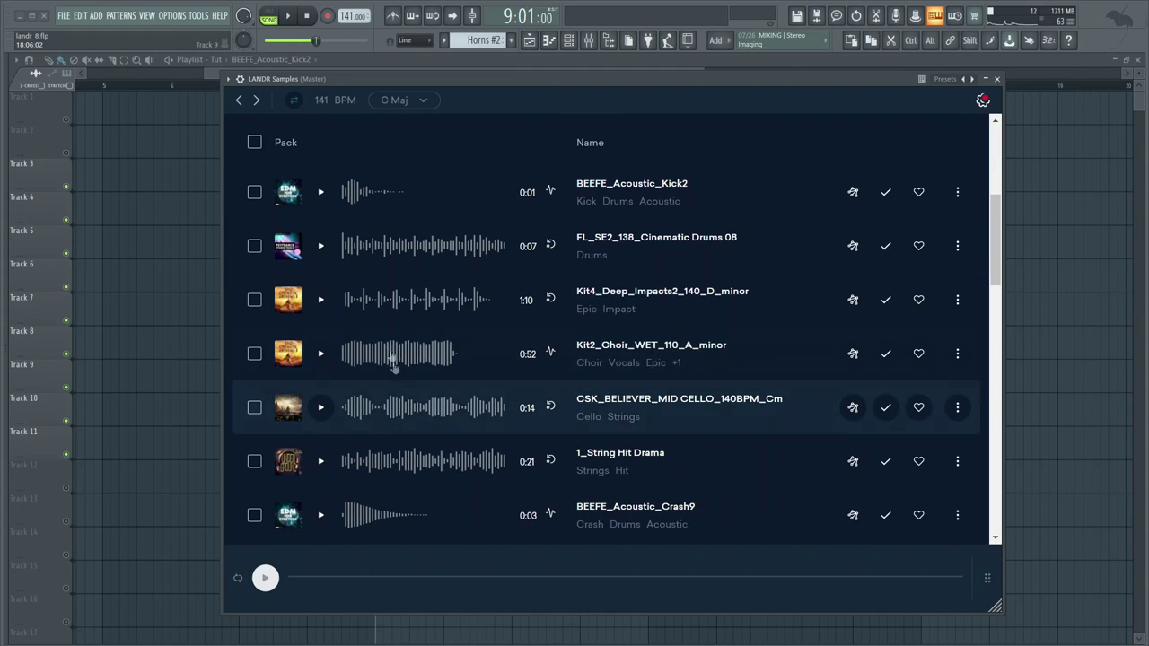
left_click(322, 247)
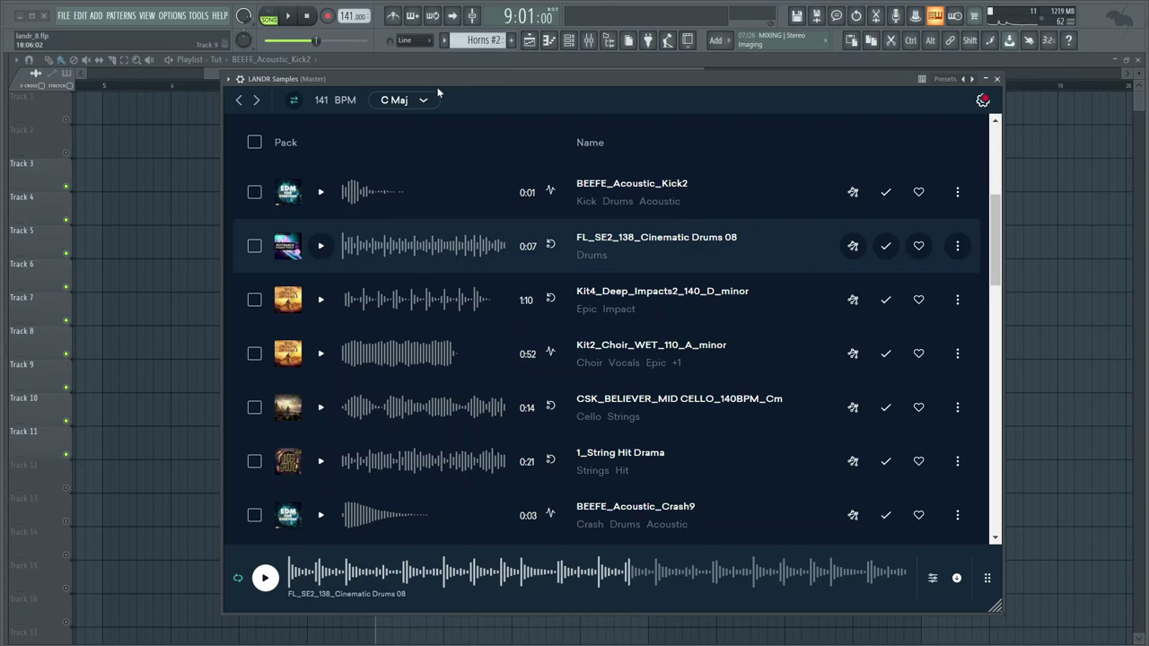
Place the Cinematic Drums 08 loop twice in a row across bars 9 to 17 and move its track up to track 4.
left_click_drag(322, 260, 952, 476)
left_click_drag(873, 480, 736, 480)
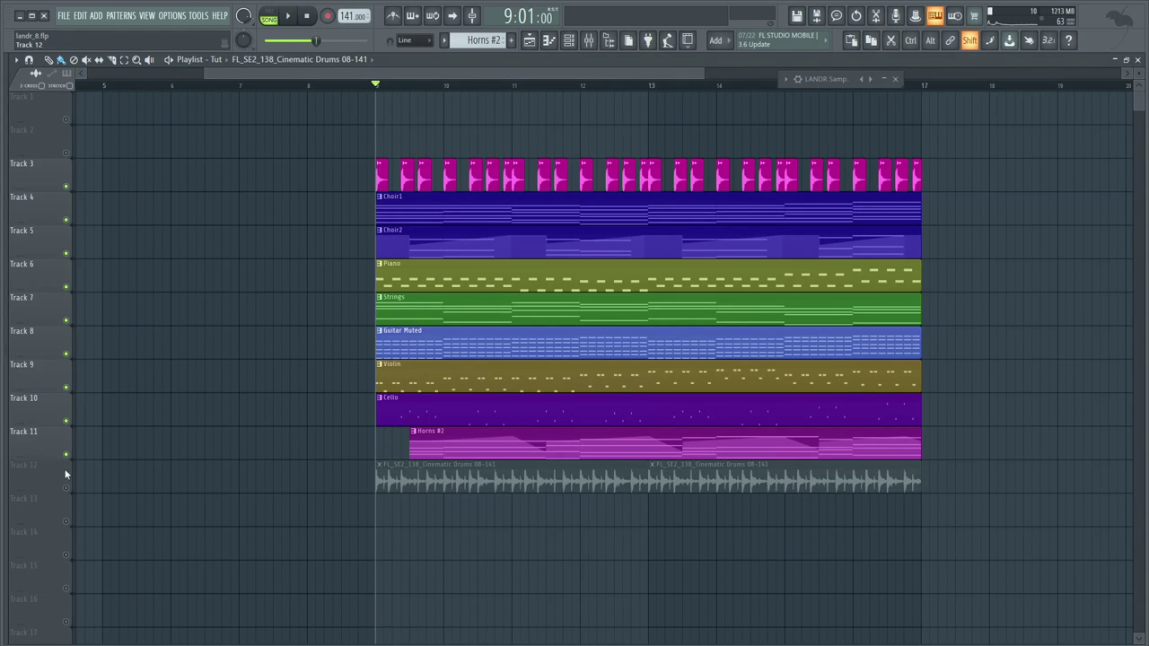
left_click_drag(65, 474, 64, 207)
Reopen the LANDR sample browser and search all samples for "acoustic snare".
left_click(884, 79)
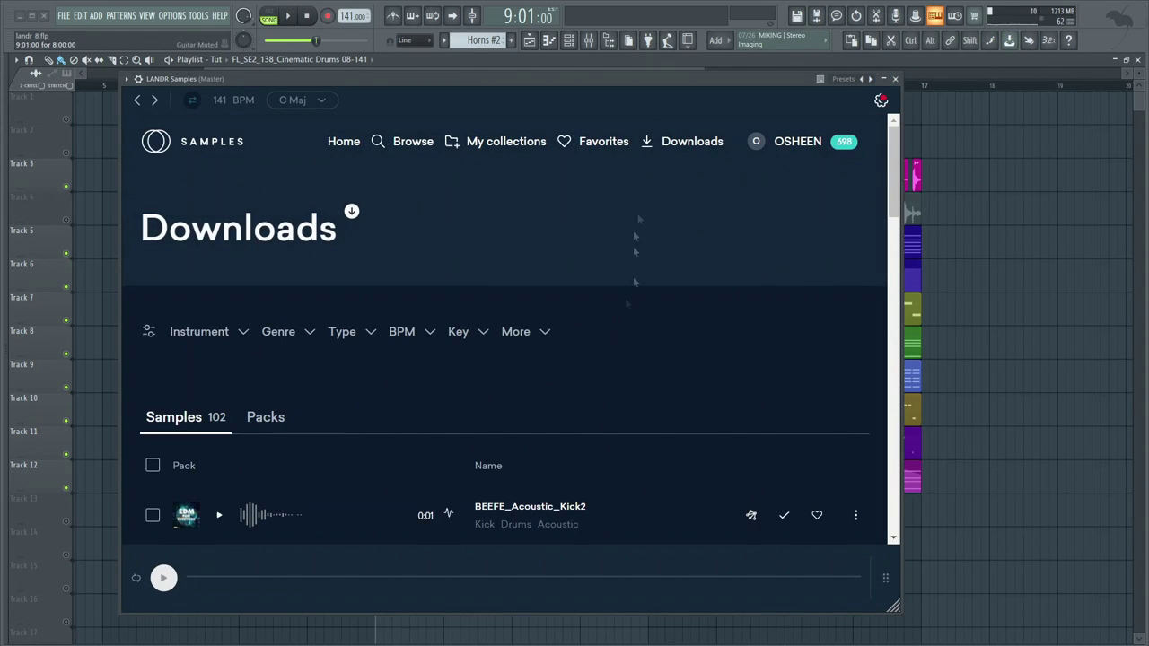
left_click(413, 140)
left_click(718, 228)
type("acoustic snare")
key("Return")
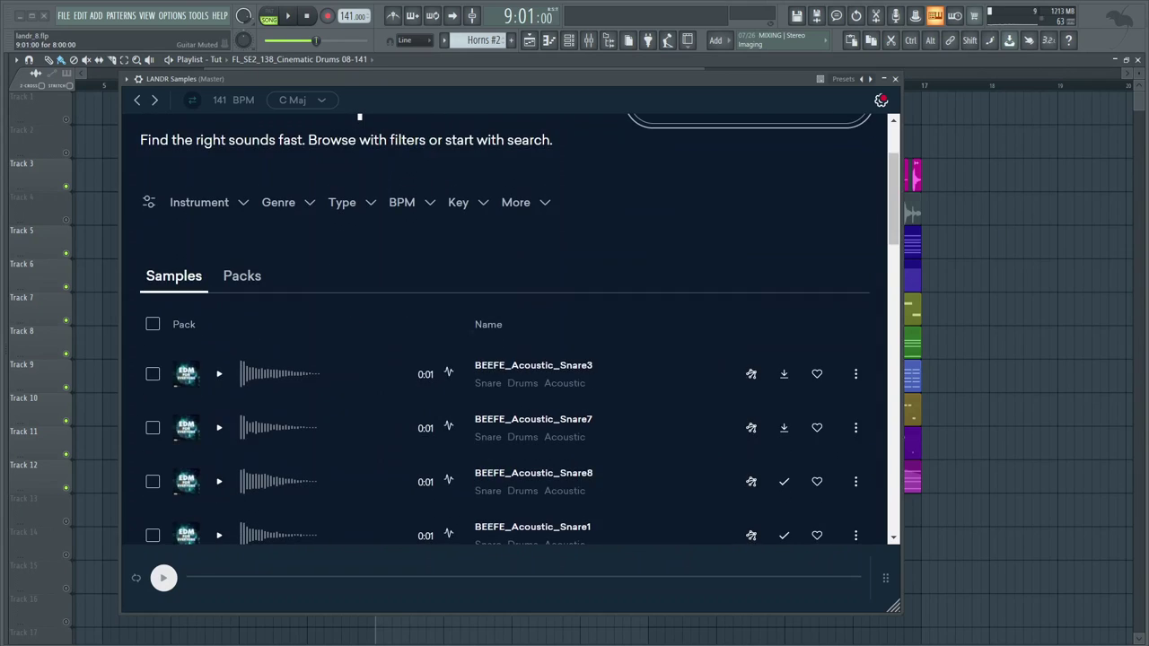
Preview the acoustic snare samples and place BEEFE_Acoustic_Snare1 in the playlist on track 3, below the kick.
scroll(218, 347, "down", 1)
left_click(220, 301)
left_click(224, 357)
scroll(224, 357, "down", 1)
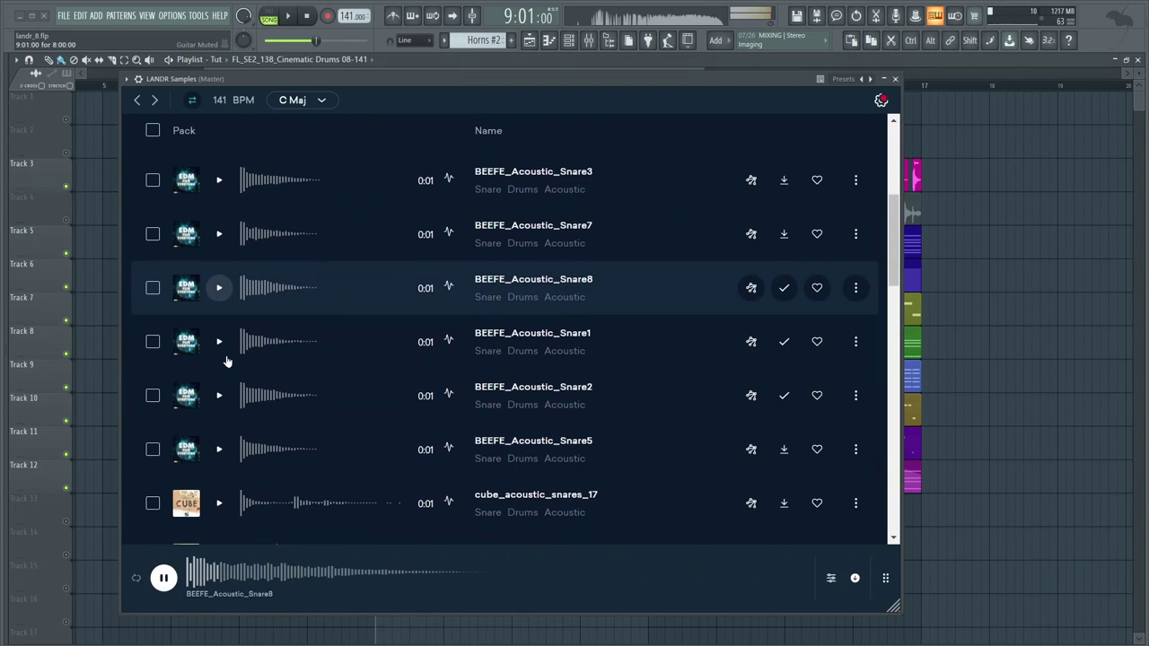
left_click(222, 357)
scroll(222, 356, "down", 1)
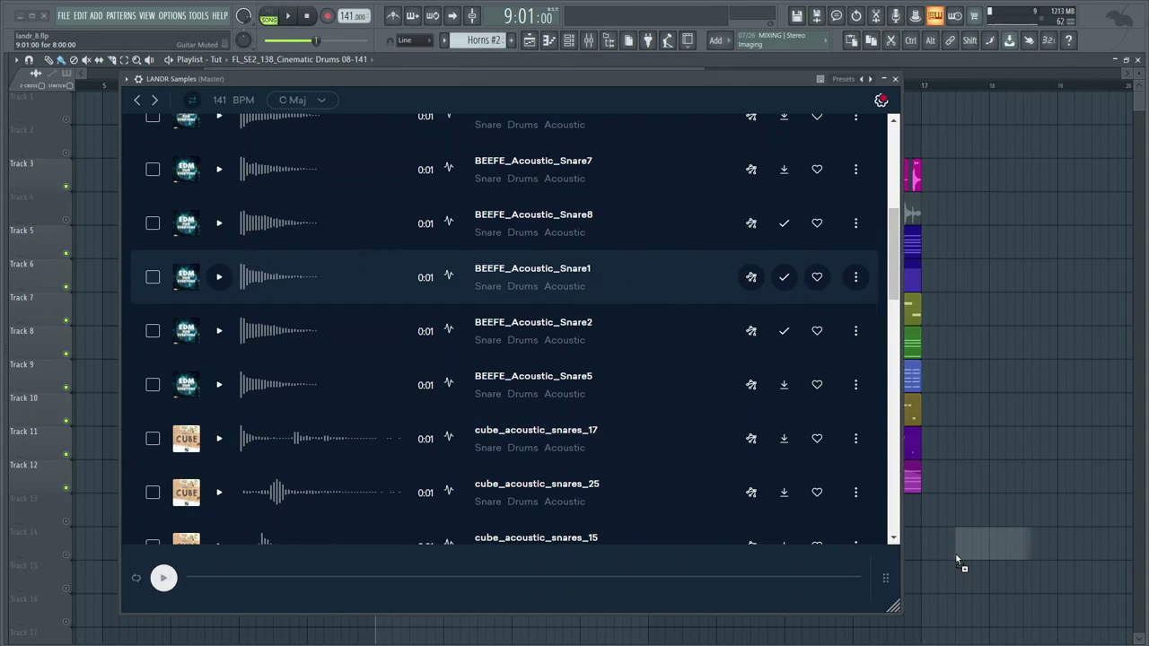
left_click(883, 79)
left_click_drag(415, 144, 415, 185)
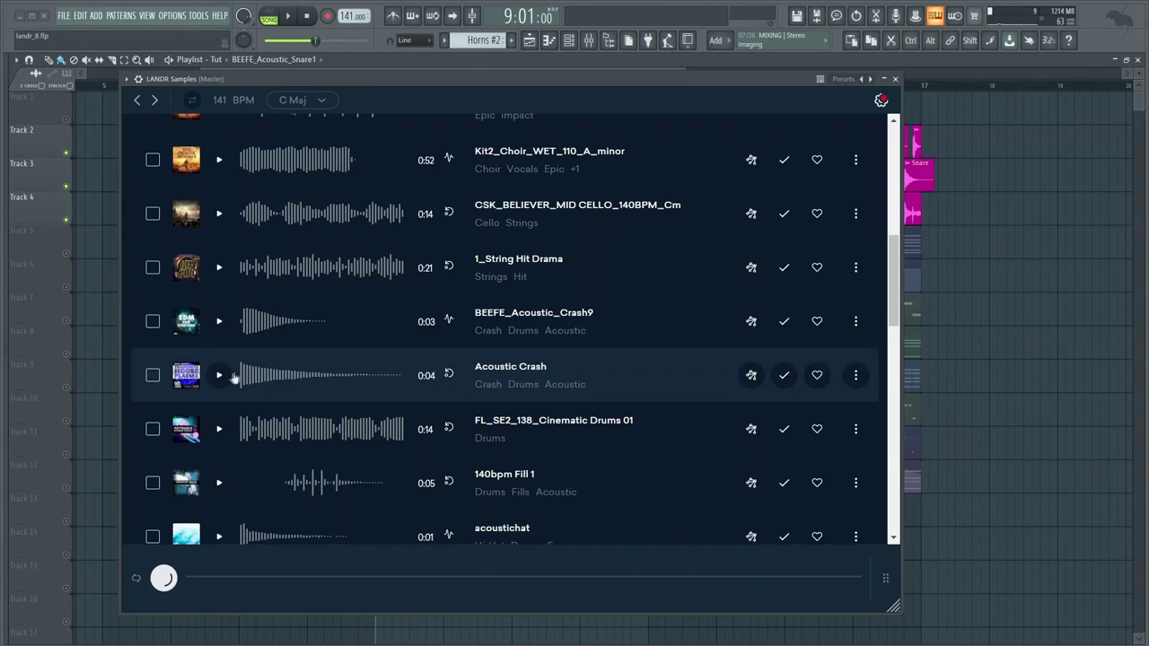
Preview Acoustic Crash and BEEFE_Acoustic_Crash9, and place the BEEFE crash in the playlist below the existing tracks.
left_click(219, 377)
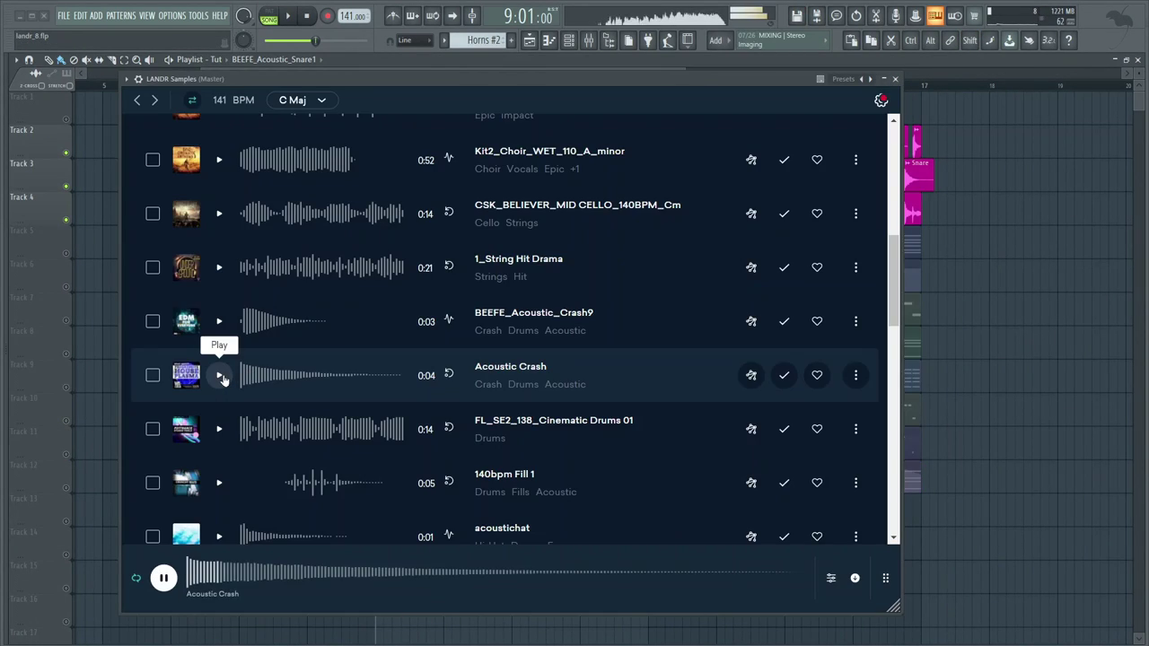
left_click(219, 323)
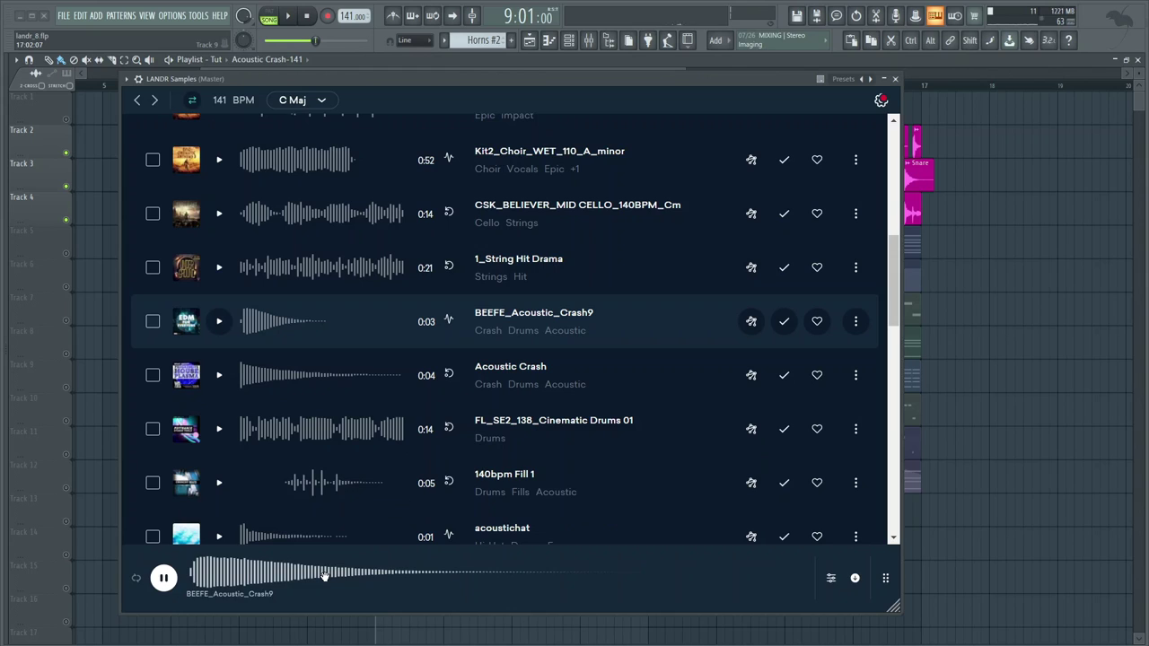
left_click_drag(324, 575, 961, 622)
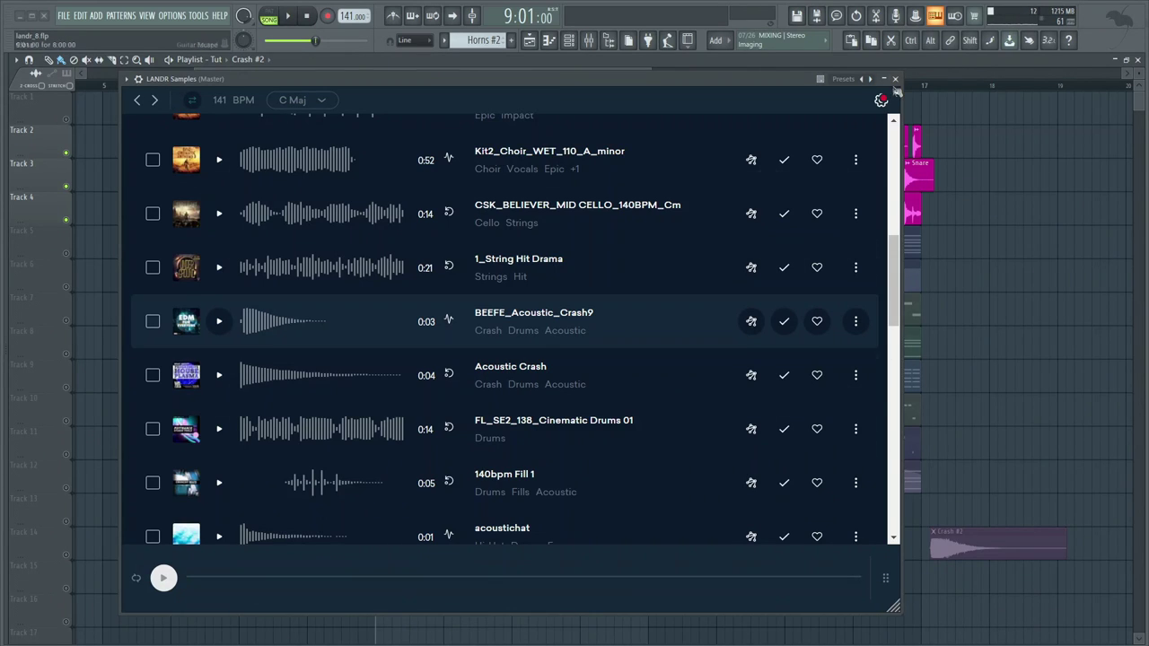
Minimize the sample browser and move the crash clips' track up to track 5, directly below the Cinematic Loop.
left_click(884, 80)
scroll(224, 484, "up", 3)
scroll(218, 538, "down", 4)
left_click_drag(844, 506, 843, 200)
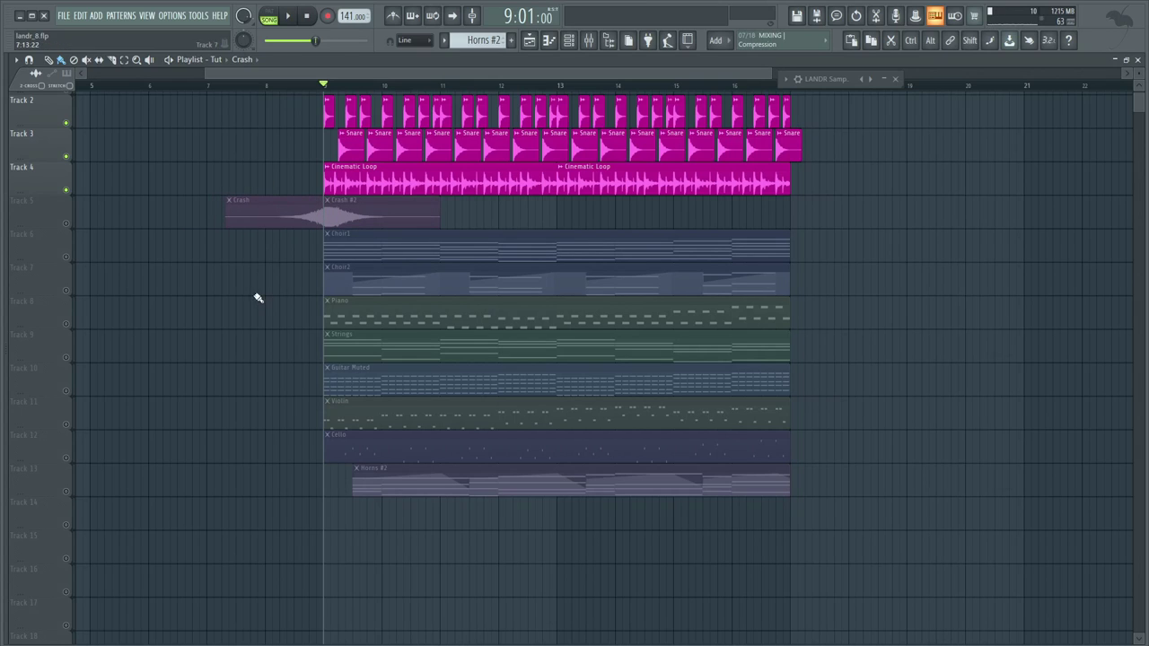
Restore the LANDR sample browser, search all samples for "hi hat" and preview the hi-hat samples.
left_click(883, 79)
type("hi hat")
key("Return")
scroll(698, 248, "down", 10)
left_click(219, 318)
scroll(221, 309, "down", 1)
left_click(219, 359)
scroll(260, 341, "down", 3)
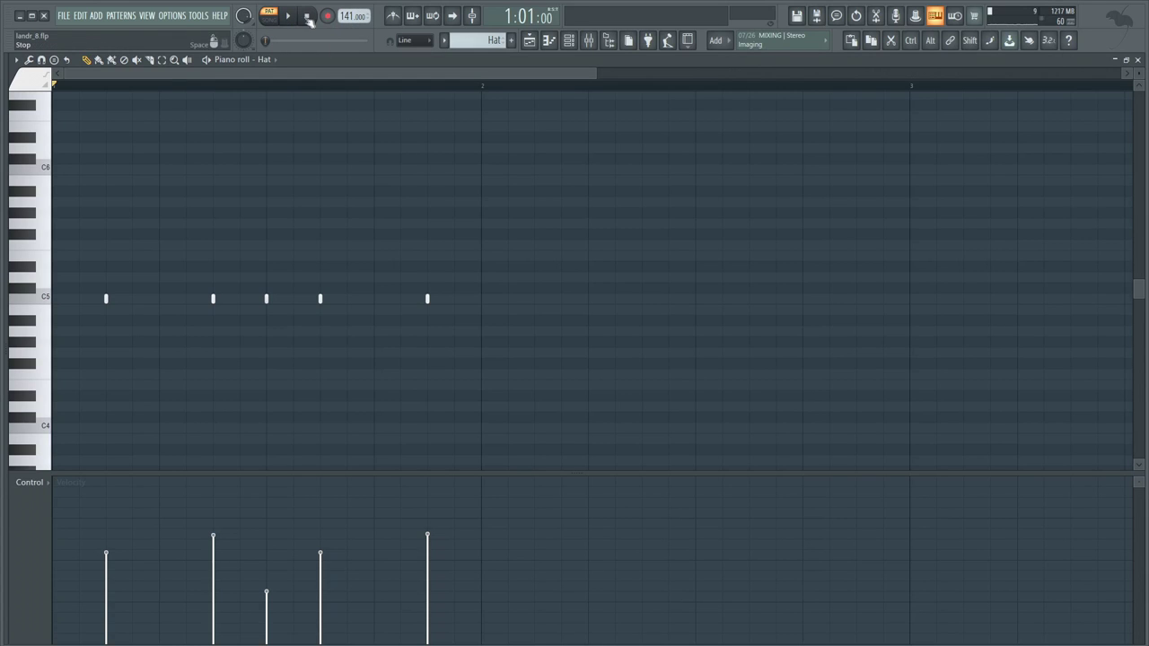
Play back the Hat pattern, place it repeatedly across bars 9 to 17 in the playlist and move its track to track 5.
scroll(267, 180, "down", 2, "ctrl")
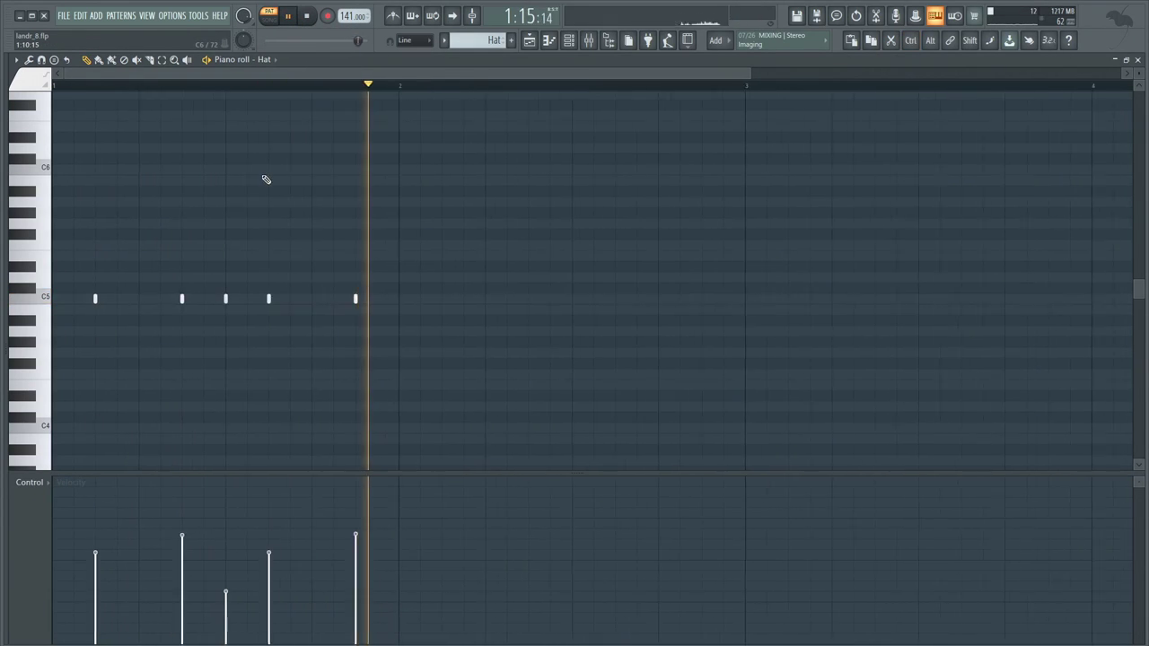
scroll(313, 190, "up", 1)
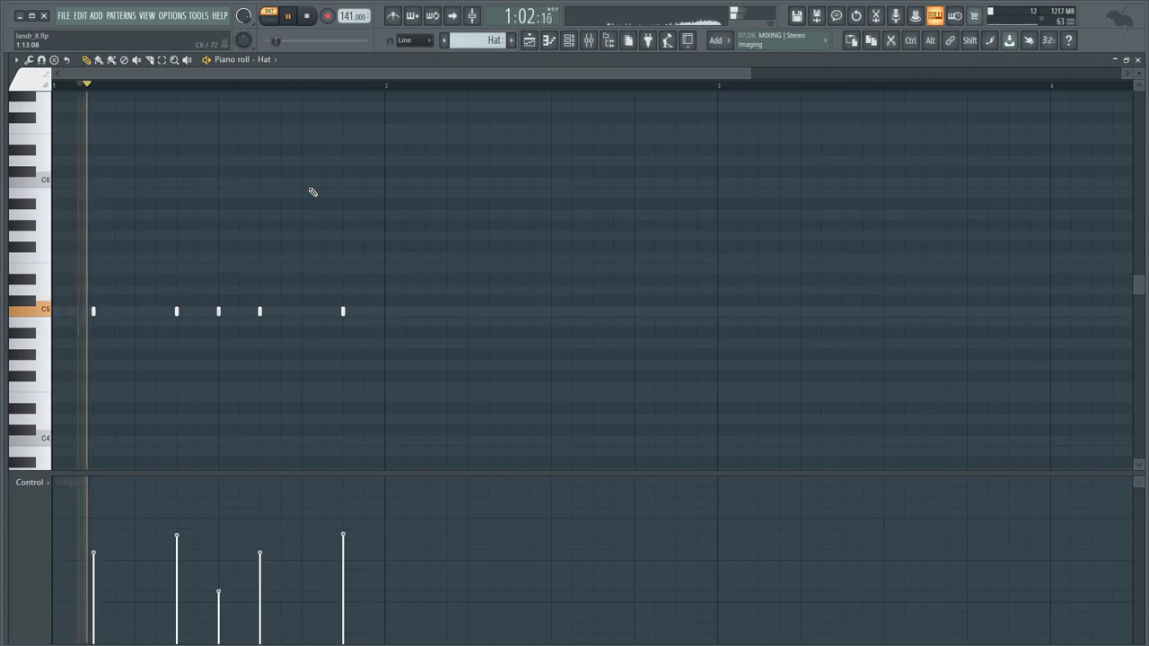
left_click(530, 42)
key("ctrl+b")
left_click(164, 213)
key("alt+Down")
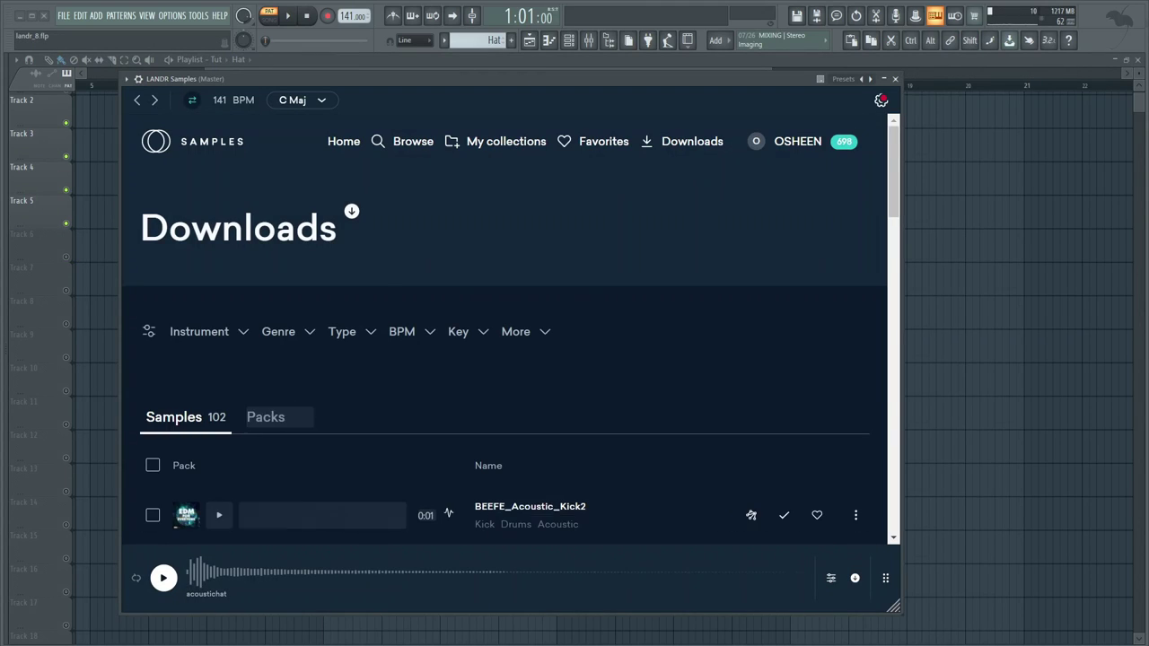
Preview Kit4_Deep_Impacts2_140_D_minor in the downloaded samples and place it in the playlist around bar 9 on track 7.
scroll(454, 393, "down", 3)
left_click(218, 300)
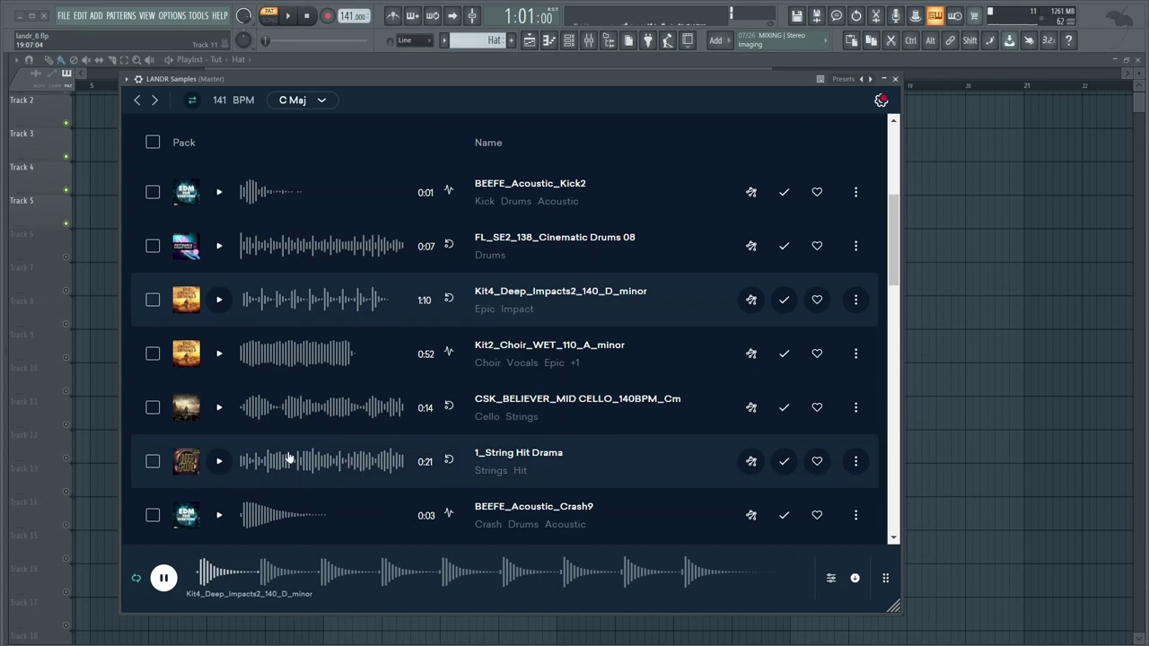
left_click_drag(372, 578, 497, 286)
left_click(377, 268)
key("Escape")
scroll(300, 300, "up", 2)
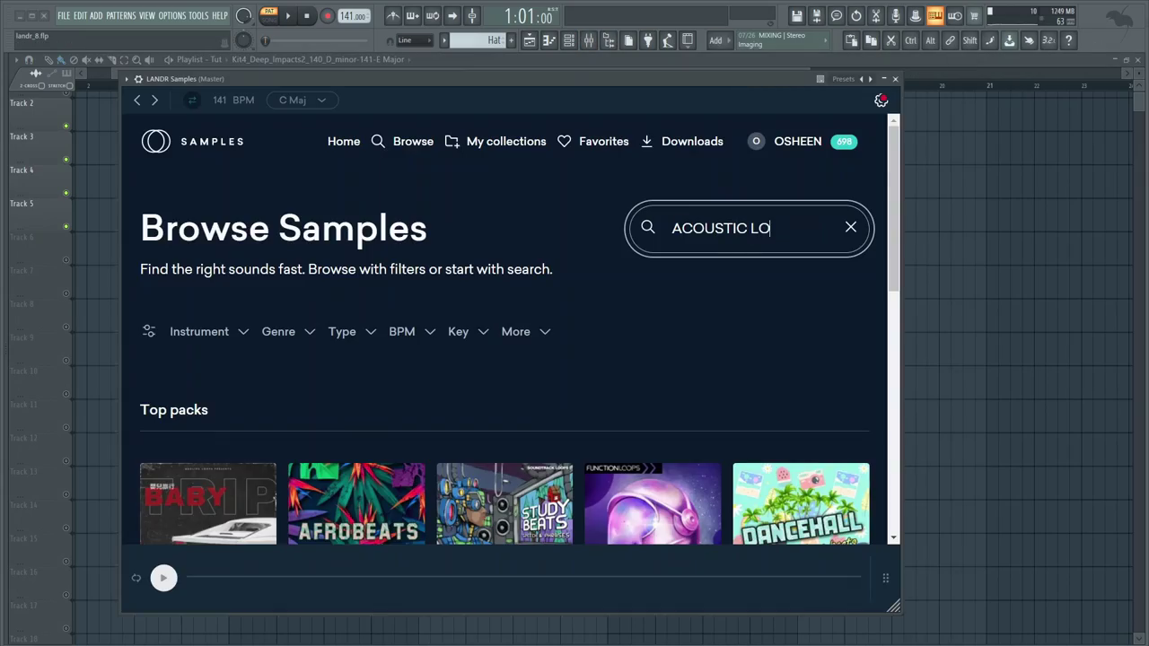
Search the LANDR samples for "ACOUSTIC LOOP" and lay a drum top loop across bars 9 to 17 on track 8.
type("OP")
scroll(395, 297, "down", 10)
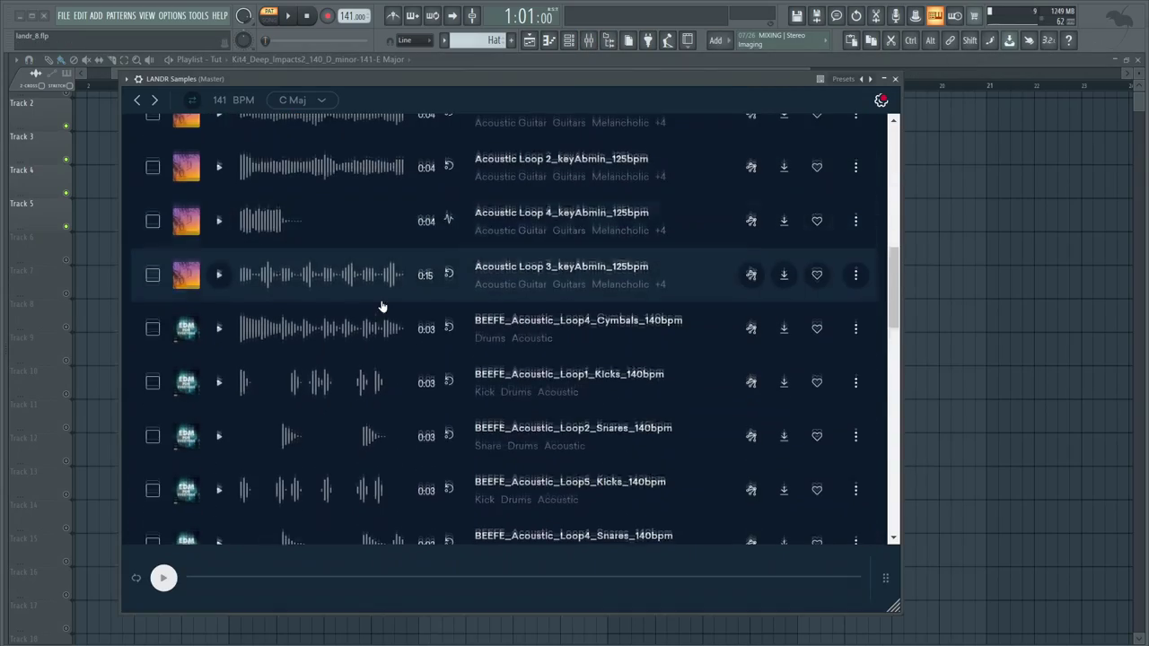
scroll(381, 307, "down", 8)
left_click_drag(336, 392, 678, 417)
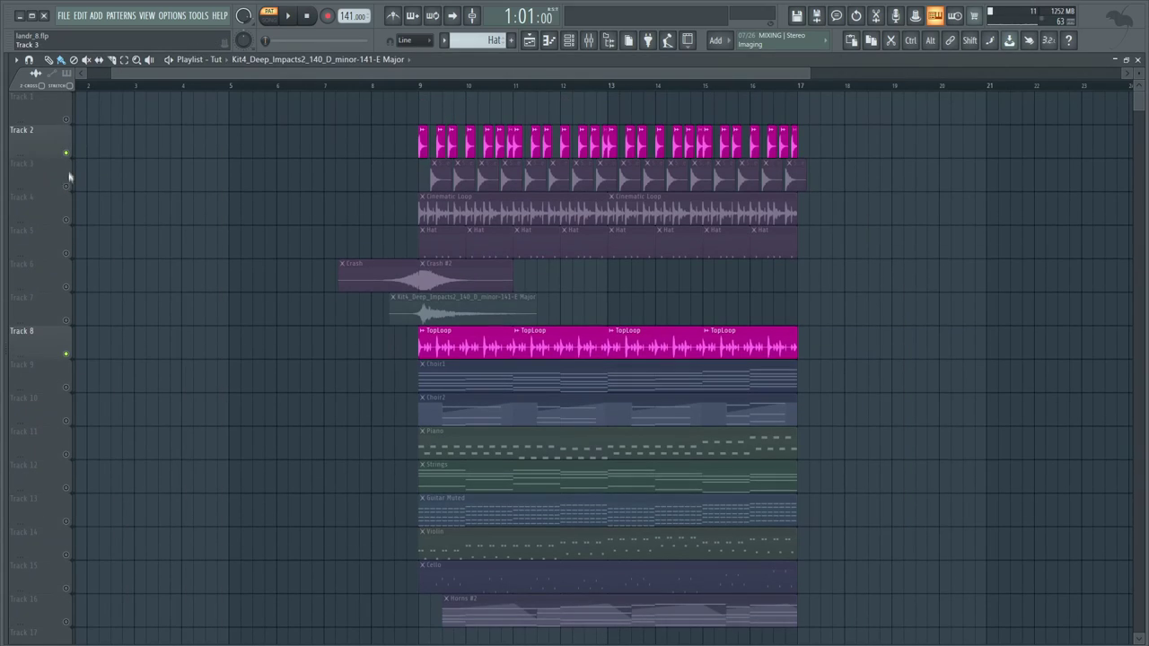
Unmute tracks 3 to 7 and play back the drum section and the bass melody.
left_click_drag(69, 177, 69, 273)
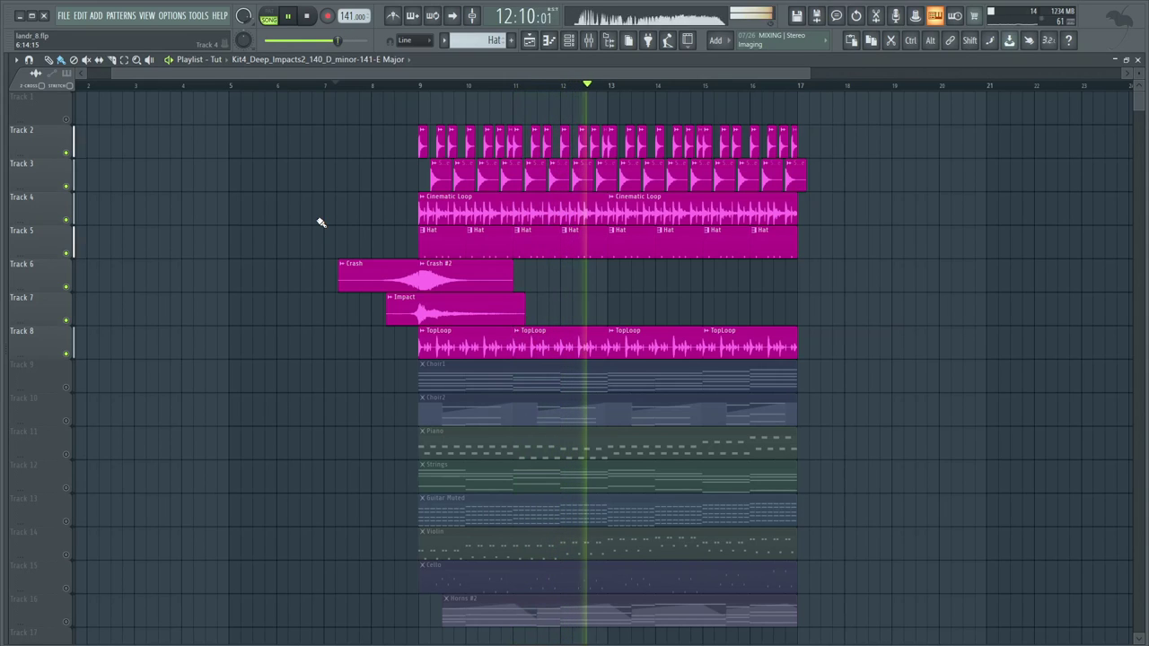
key("space")
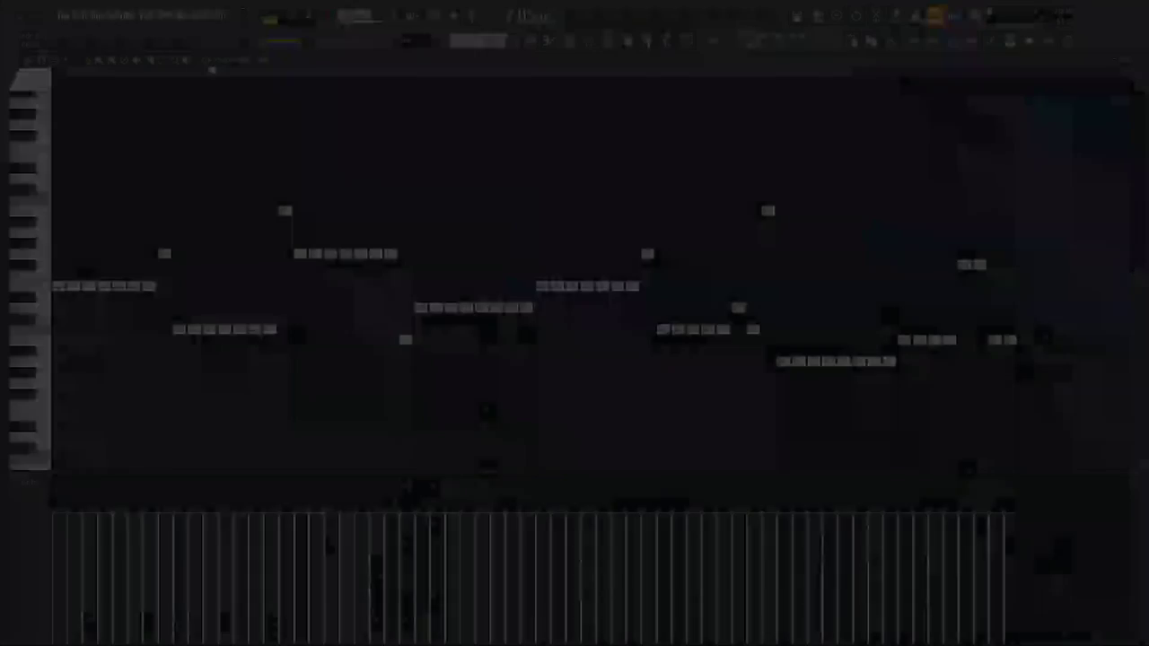
key("space")
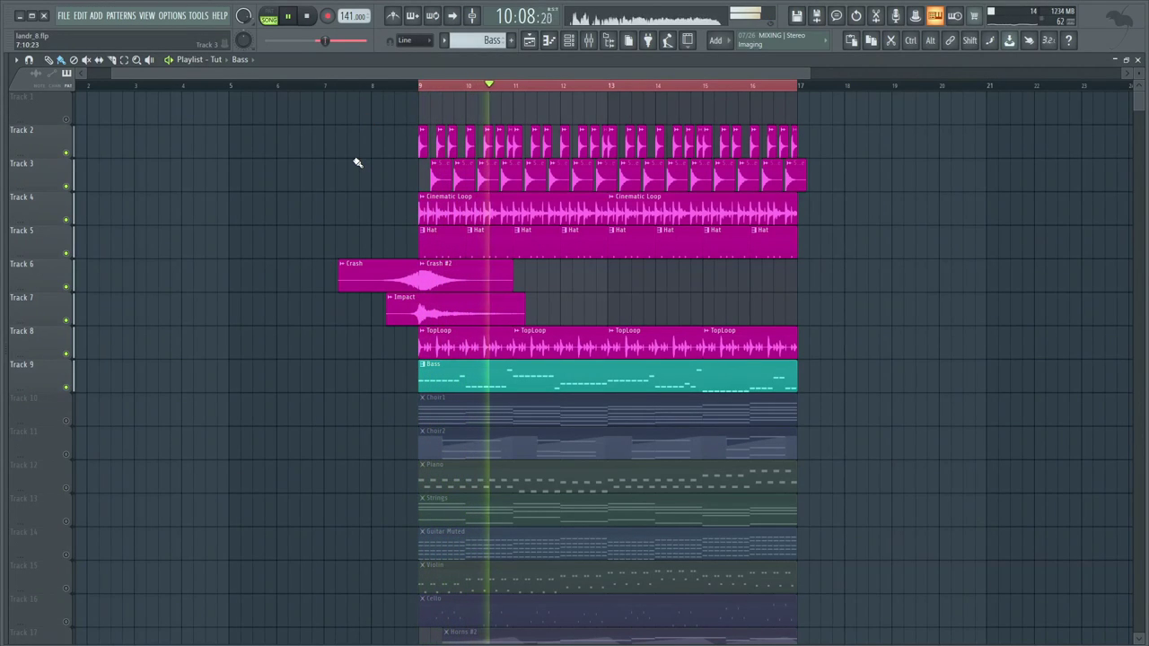
Copy the Crash riser to the end of the section on track 6, ending at bar 17, and unmute the Guitar Muted track.
left_click_drag(376, 270, 754, 271)
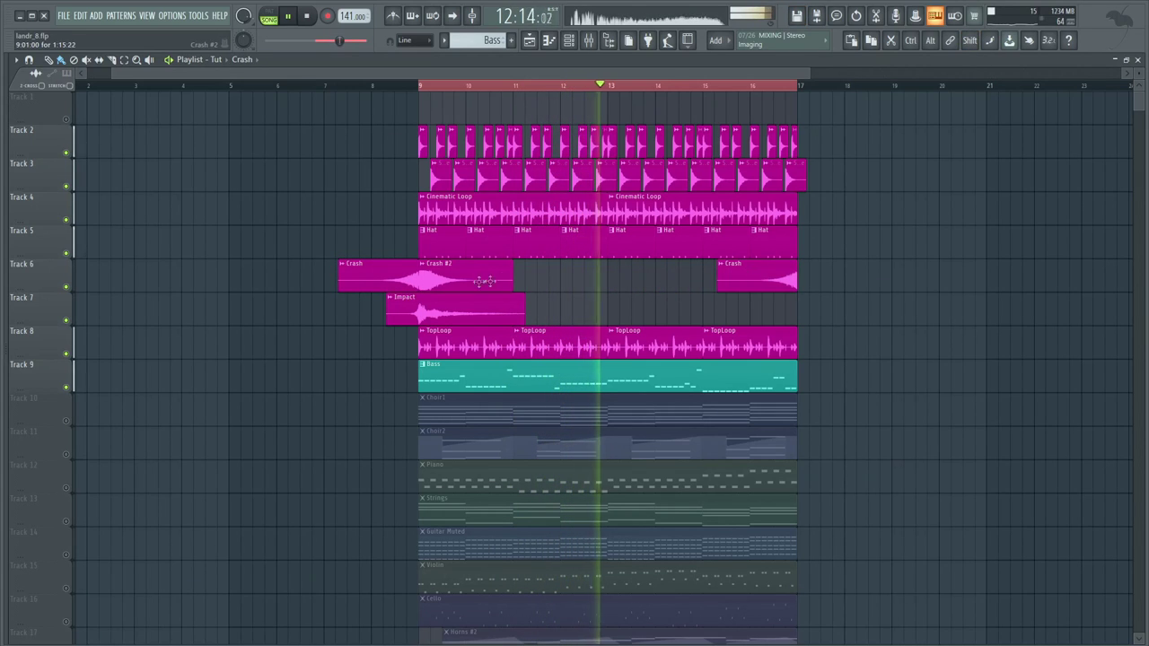
scroll(400, 290, "down", 3)
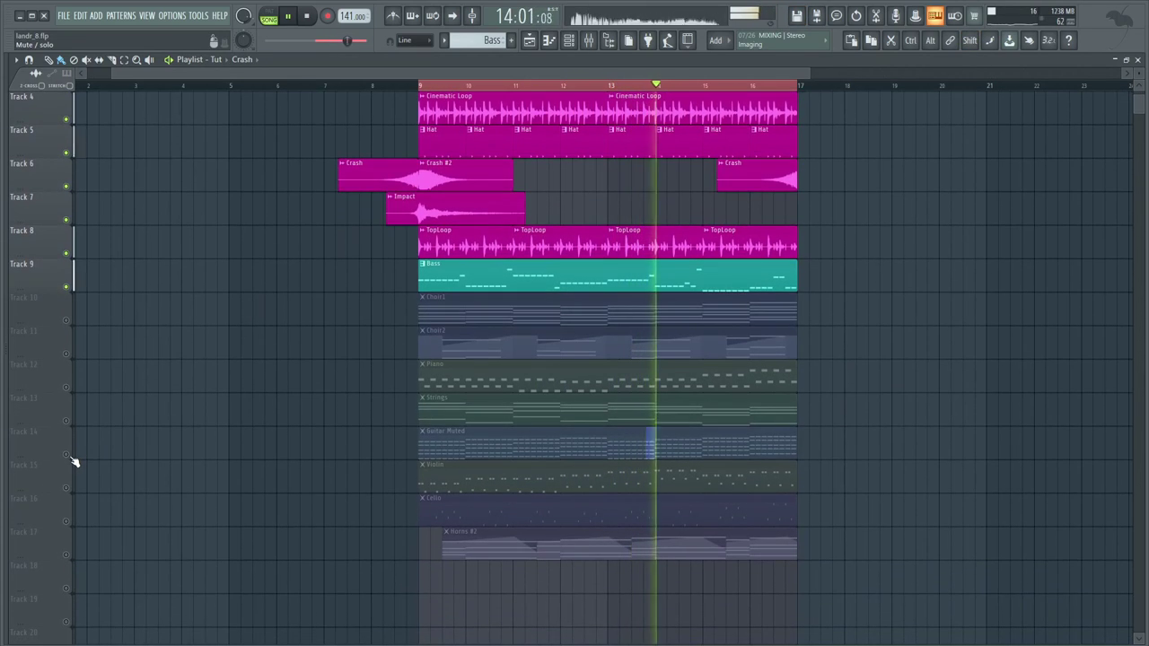
left_click(67, 454)
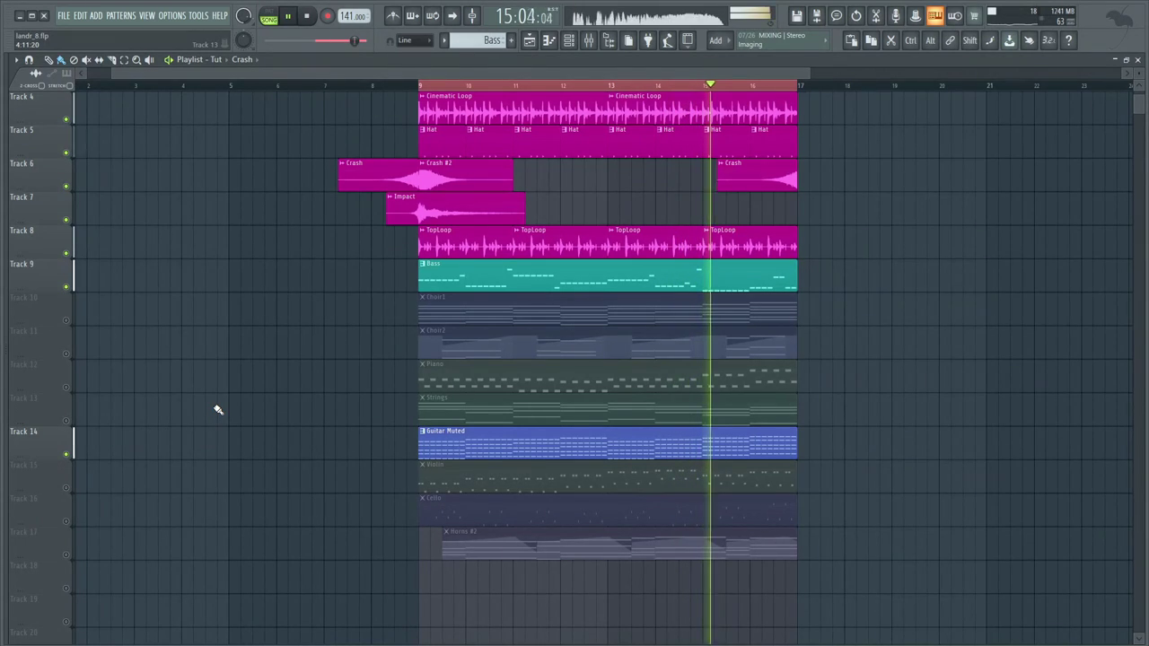
scroll(217, 410, "up", 1)
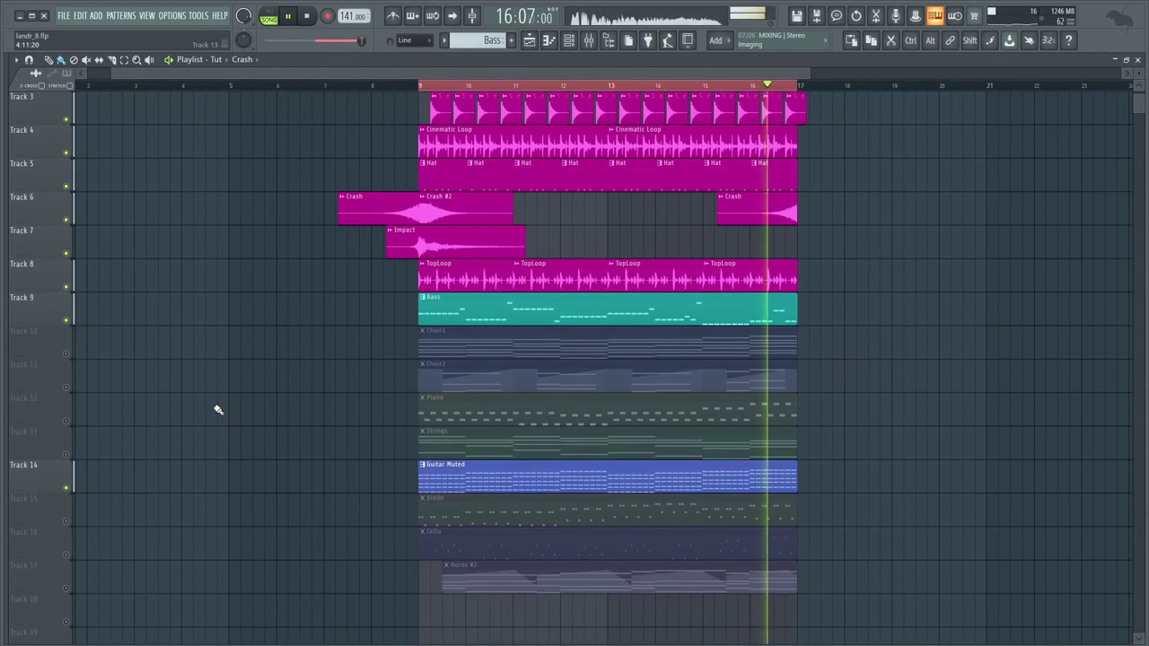
scroll(216, 410, "down", 1)
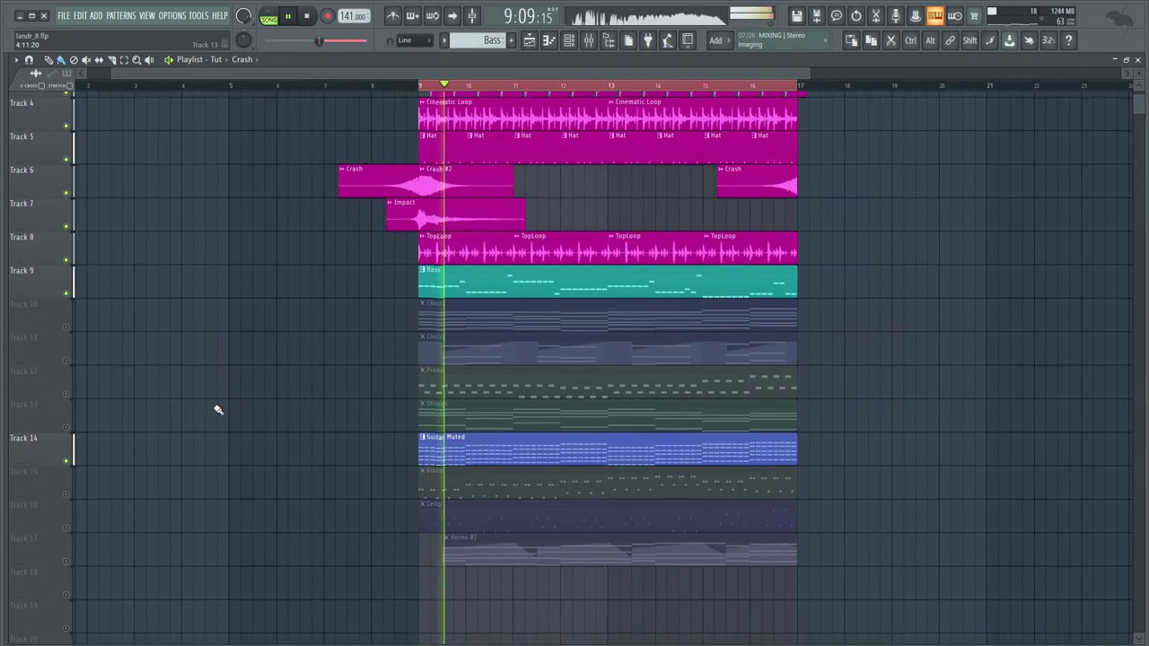
Unmute the Choir1, Choir2, Piano, Strings, Violin, Cello and Horns #2 tracks so the full section plays together.
left_click(67, 320)
left_click(66, 353)
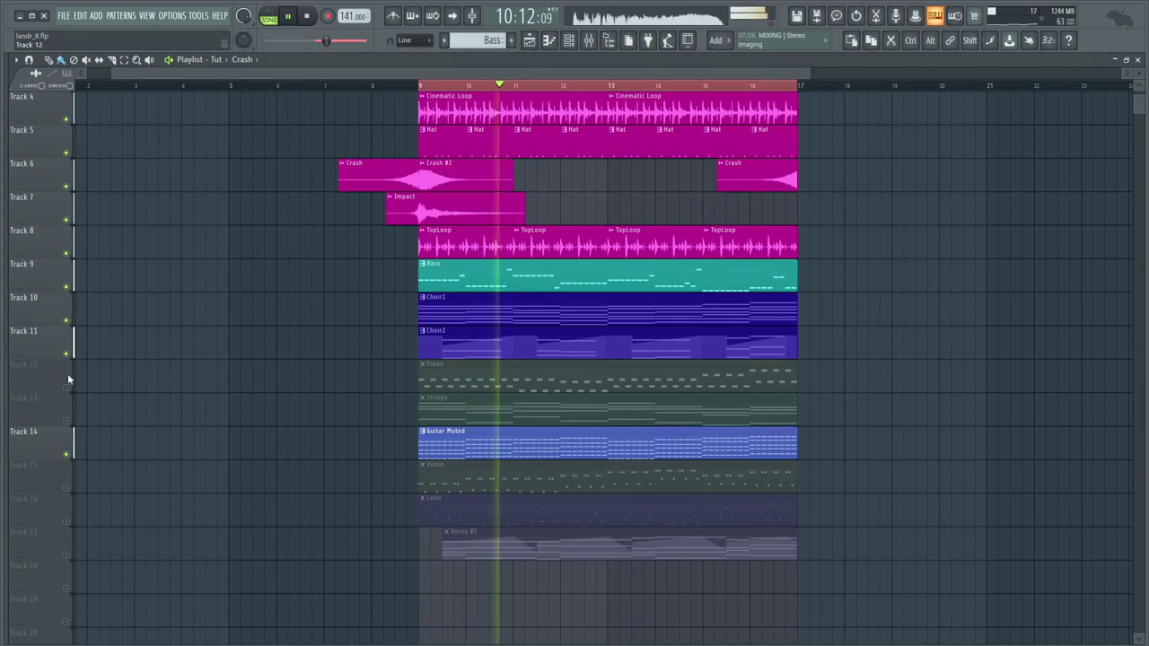
left_click(67, 387)
left_click(68, 418)
scroll(67, 427, "down", 2)
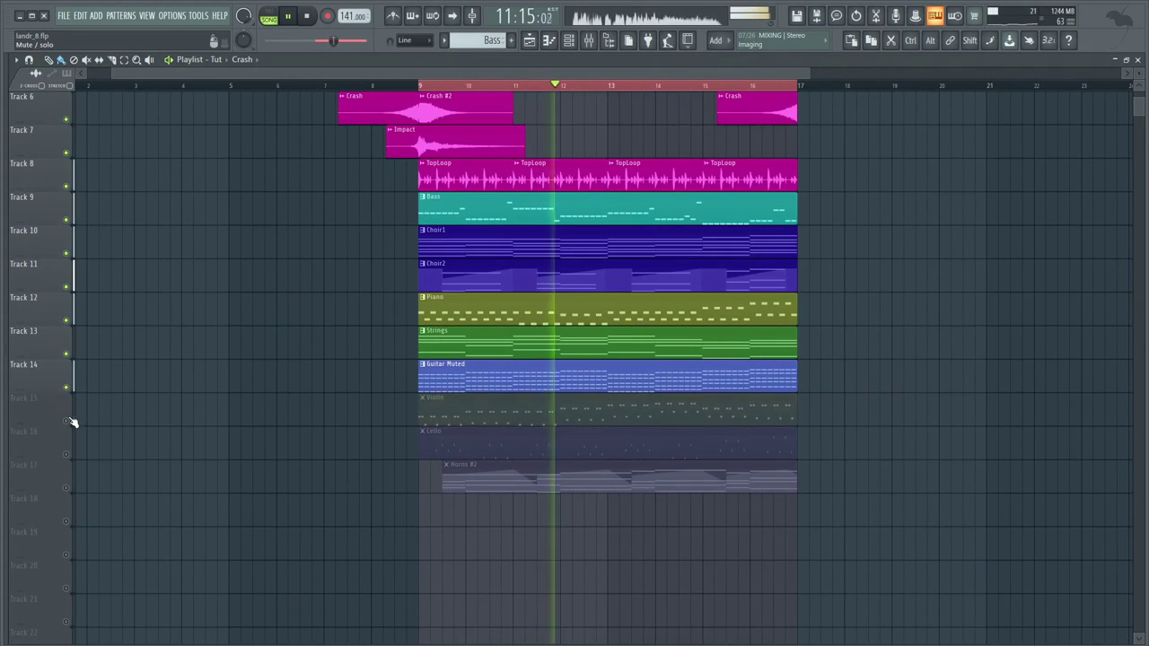
left_click(65, 421)
left_click(65, 454)
left_click(65, 487)
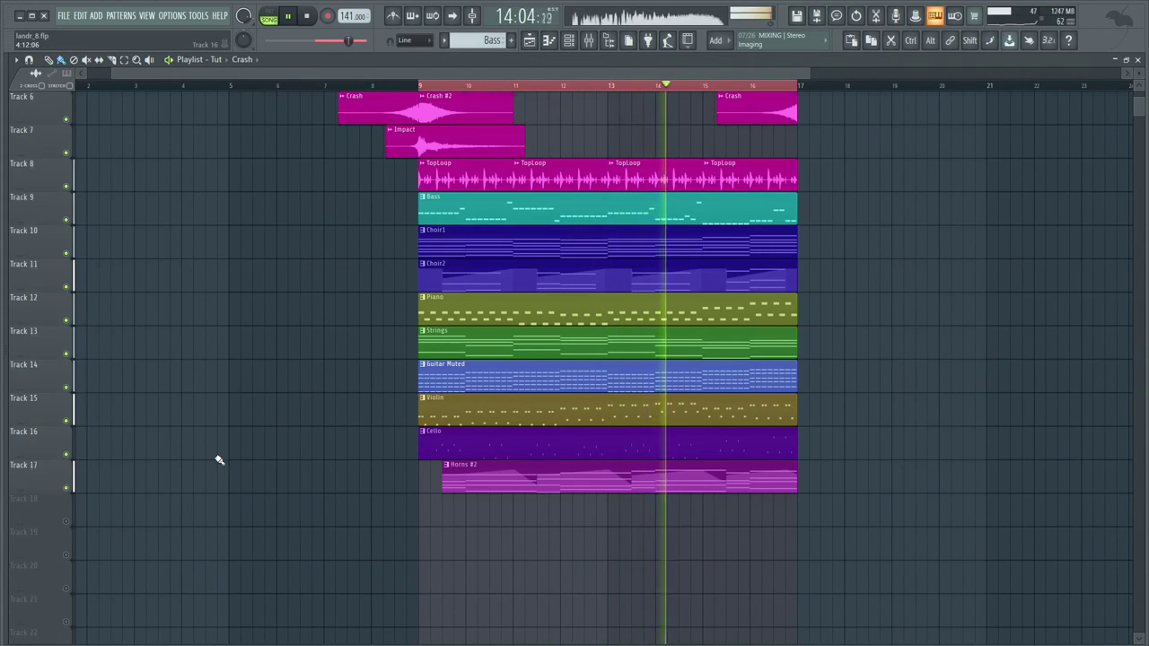
scroll(218, 461, "up", 2)
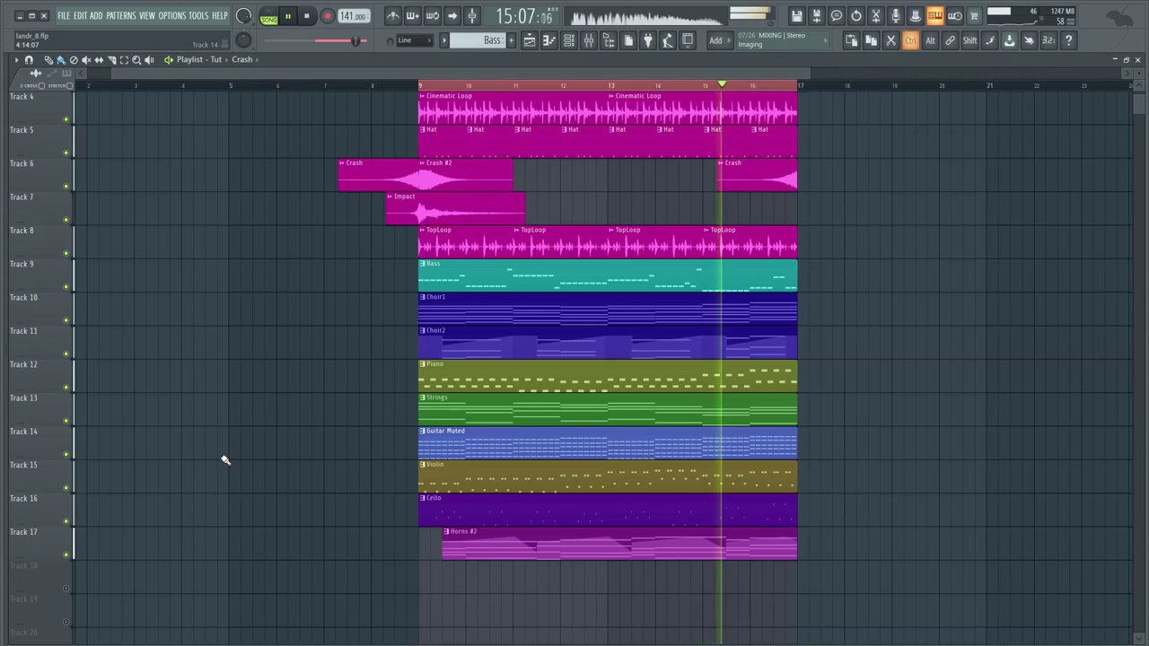
scroll(225, 460, "up", 1)
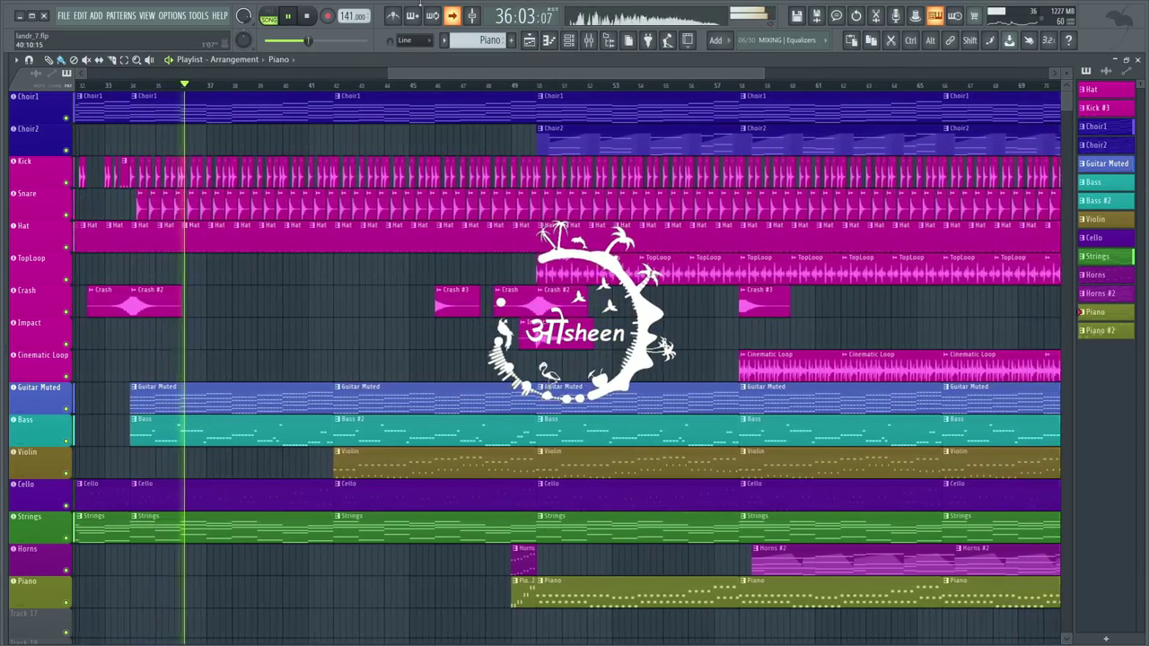
Open the mixer to examine the channel levels during playback of the full arrangement, and close it again.
left_click(588, 40)
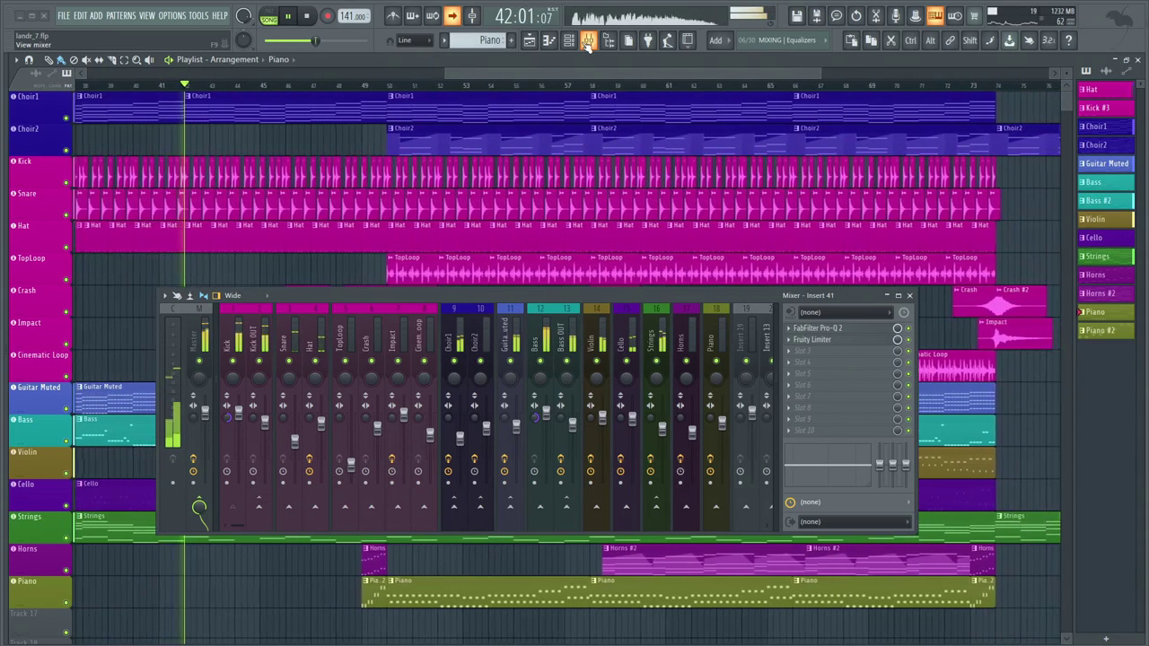
left_click(588, 40)
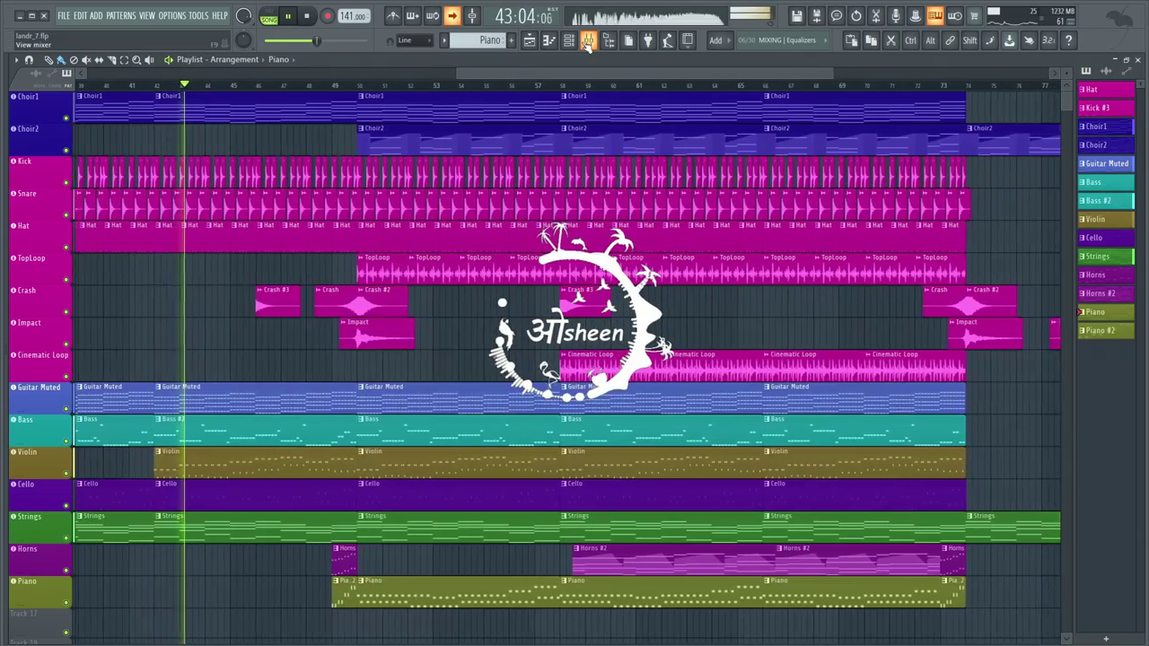